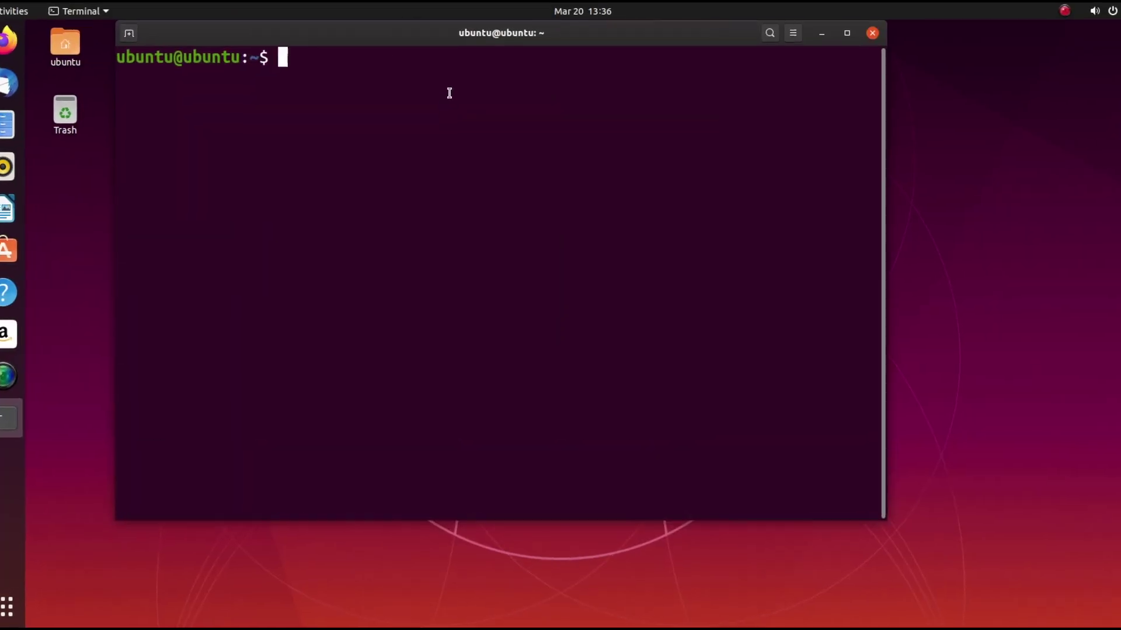
Move the terminal aside and run neofetch to show the Raspberry Pi 4's system details.
drag(490, 37, 513, 87)
text(neofetch)
key(Return)
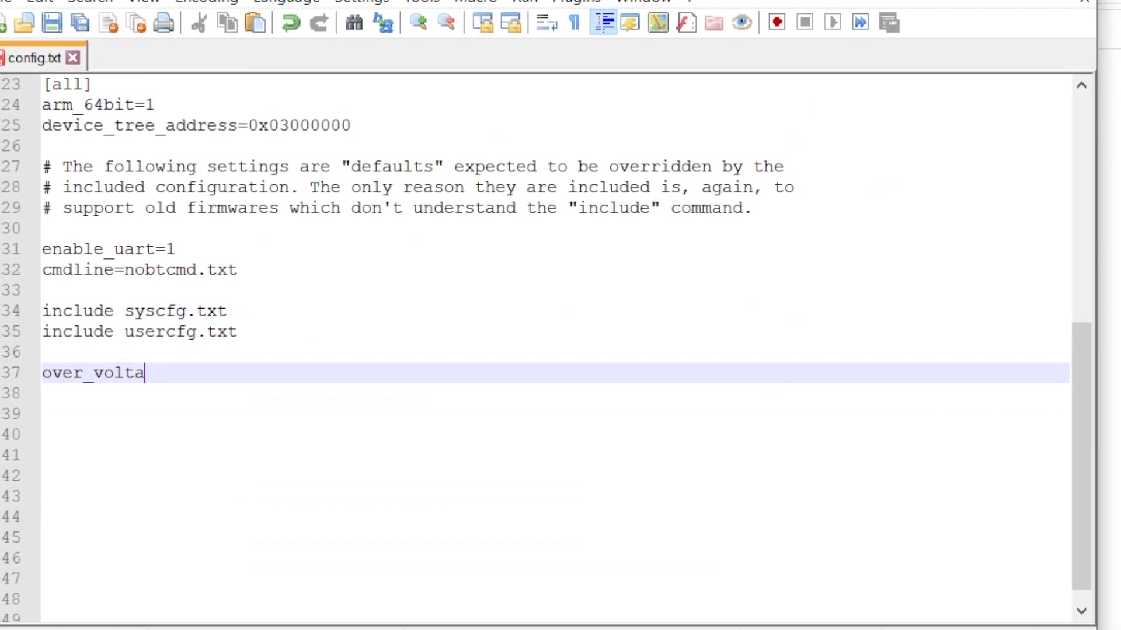
Complete over_voltage=4 and add arm_freq=2000 and gpu_freq=600 lines at the end of config.txt.
text(4)
key(Return)
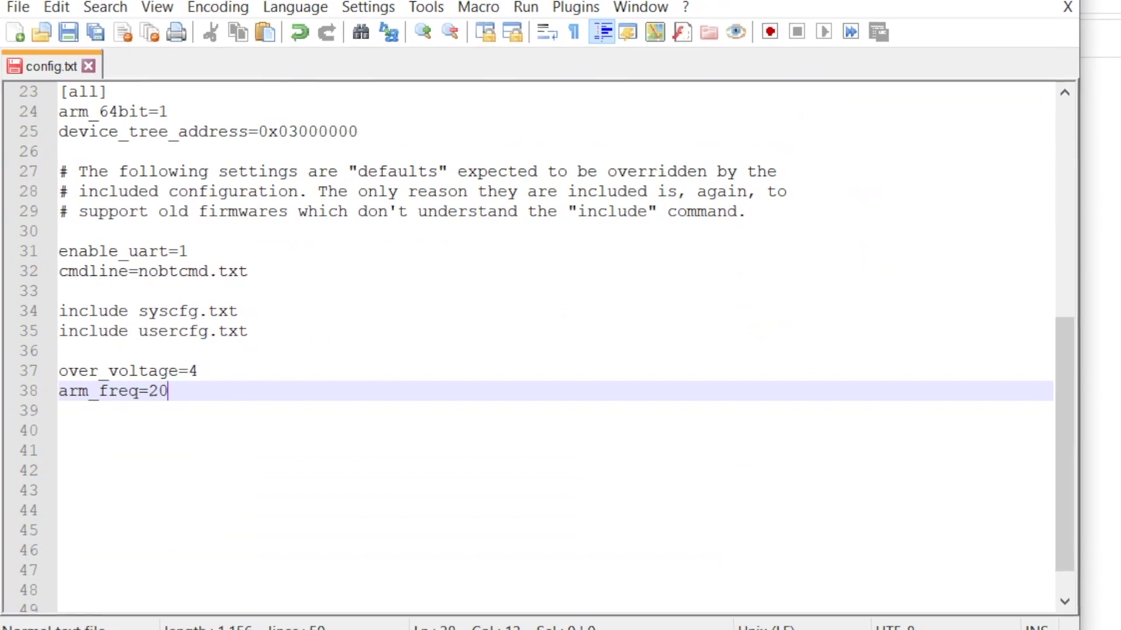
key(Return)
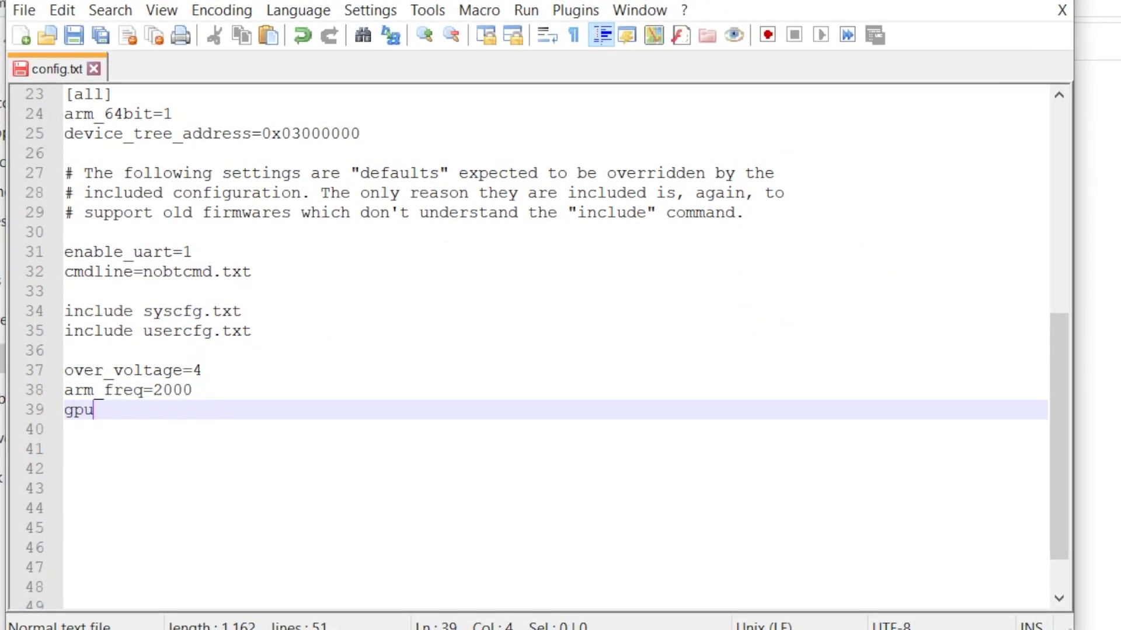
text(gpu_freq=600)
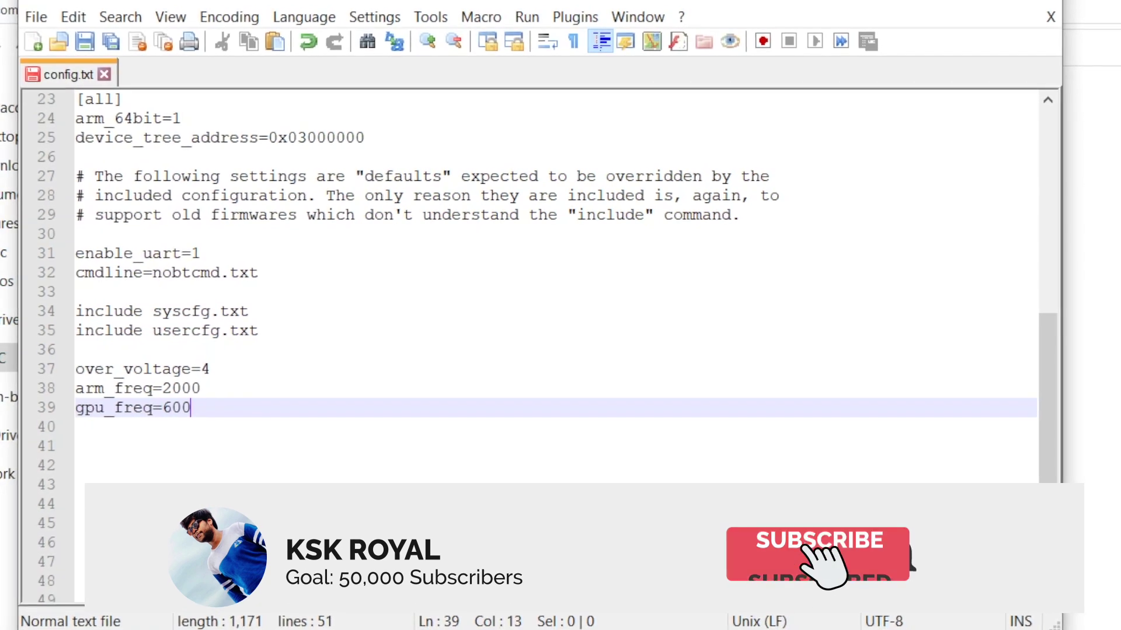
drag(80, 445, 80, 368)
click(81, 464)
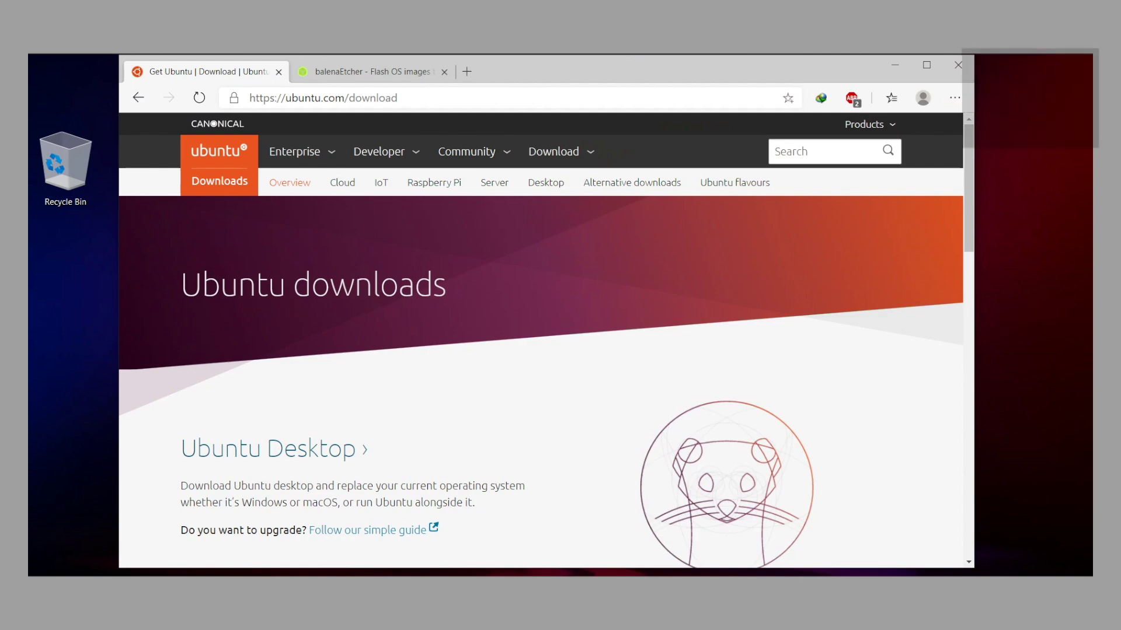
Download the 64-bit Ubuntu 19.10 image for Raspberry Pi 4 from the Raspberry Pi downloads page.
click(433, 183)
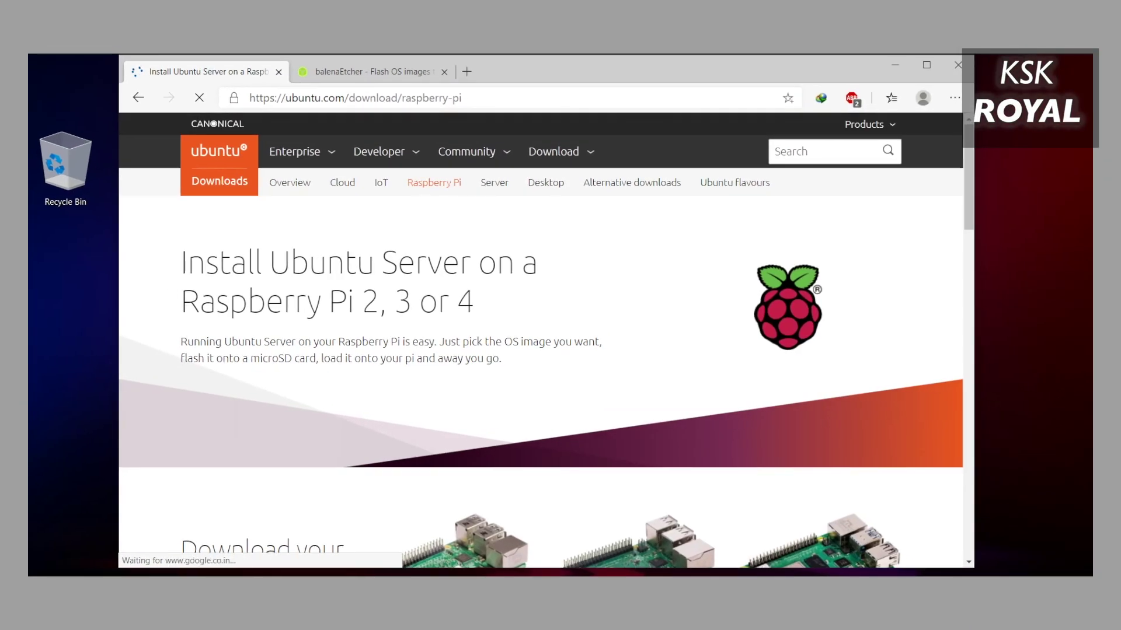
scroll(540, 338, down, 7)
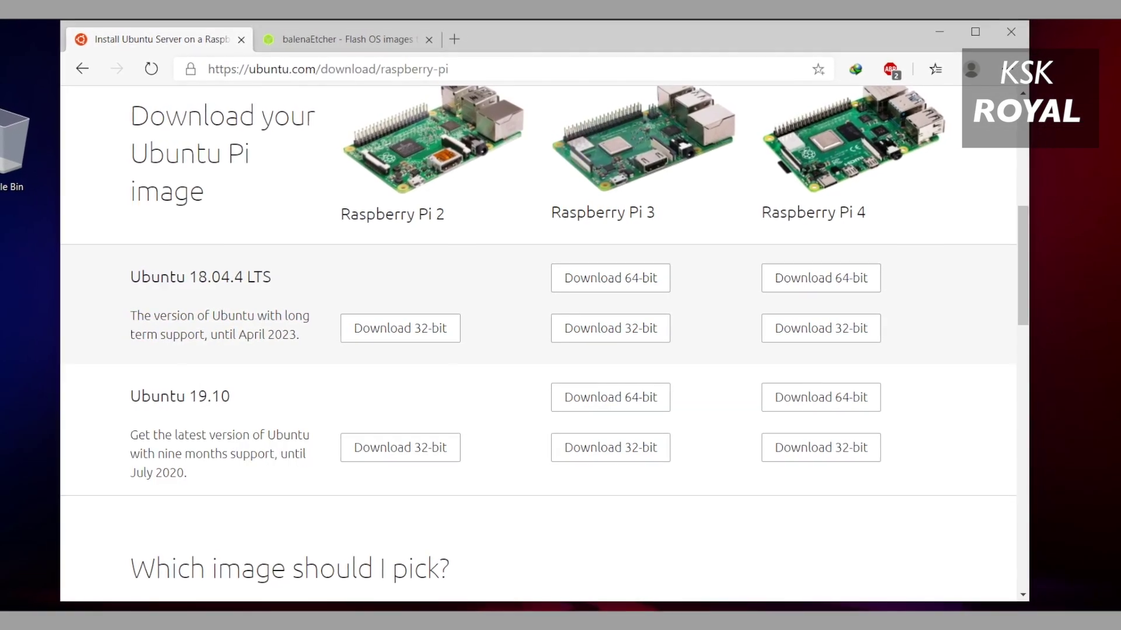
click(818, 396)
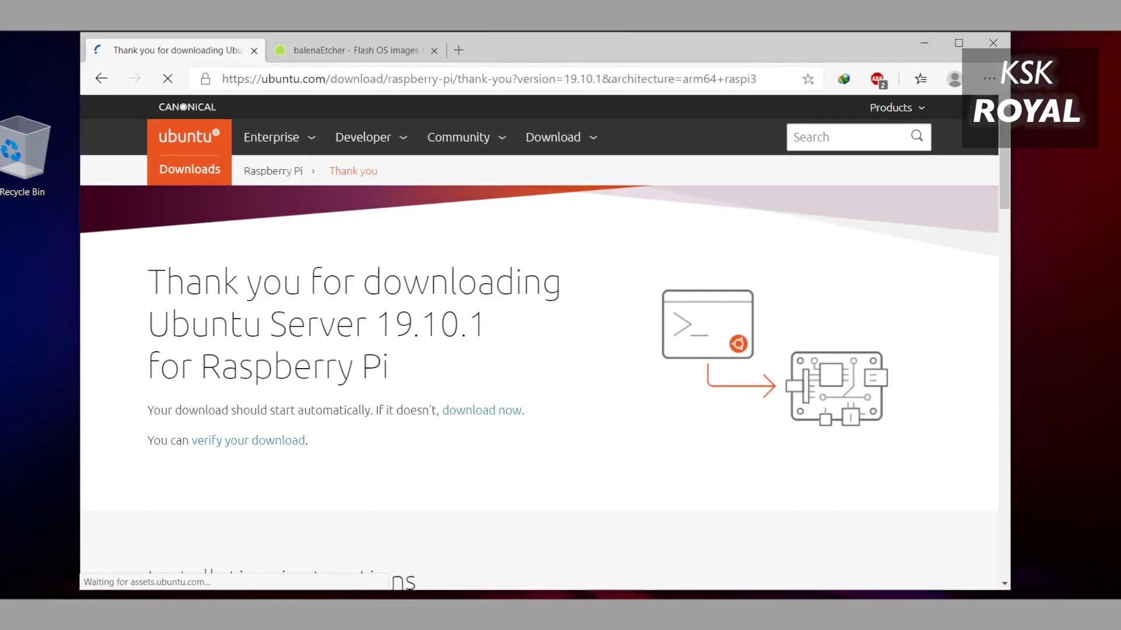
drag(396, 318, 308, 443)
click(308, 443)
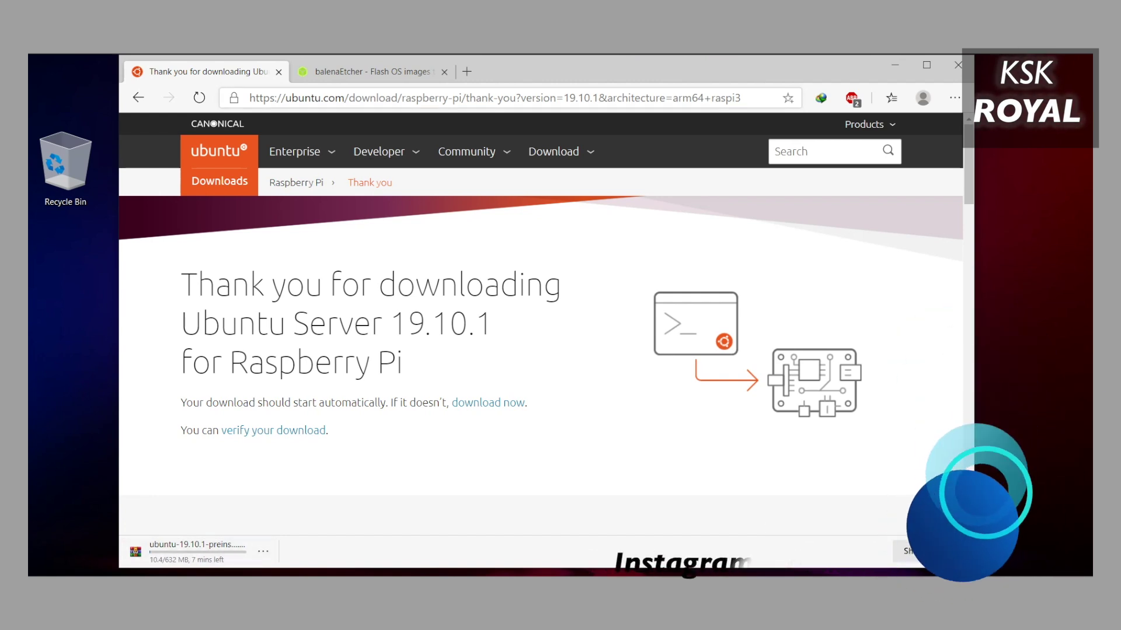
Switch to the balenaEtcher tab and scroll down its download page.
key(ctrl+Tab)
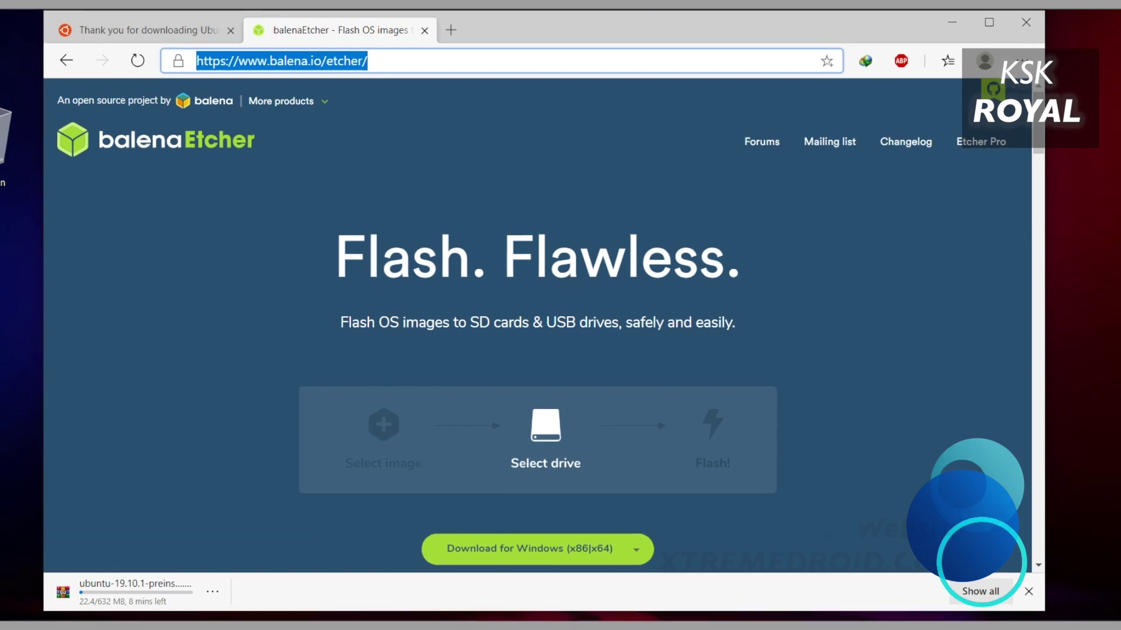
scroll(537, 327, down, 2)
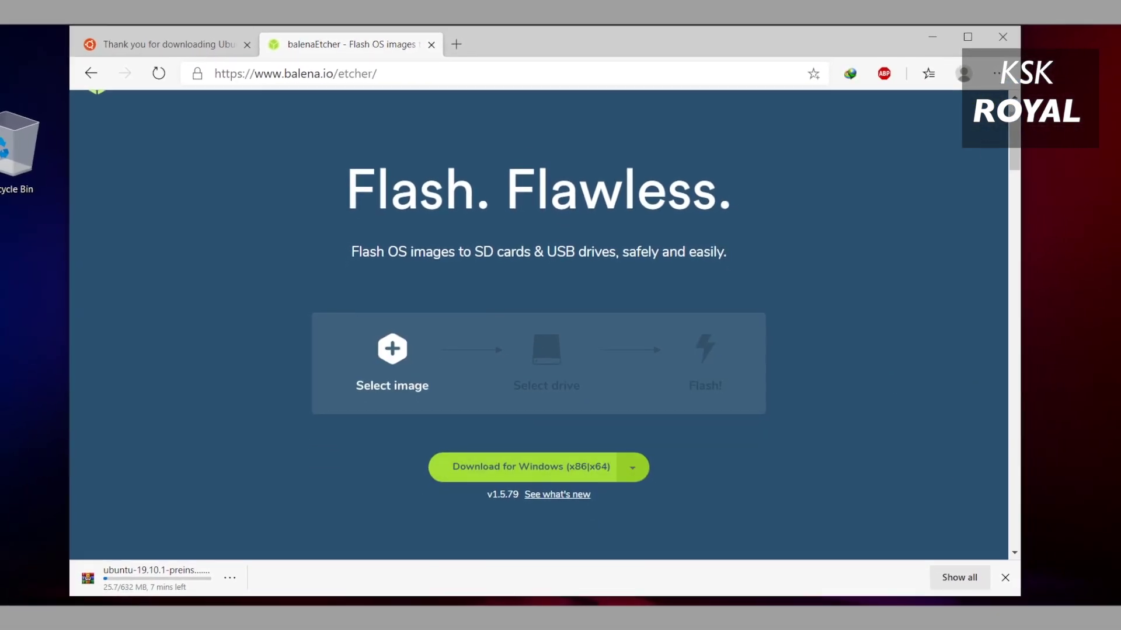
scroll(537, 327, down, 3)
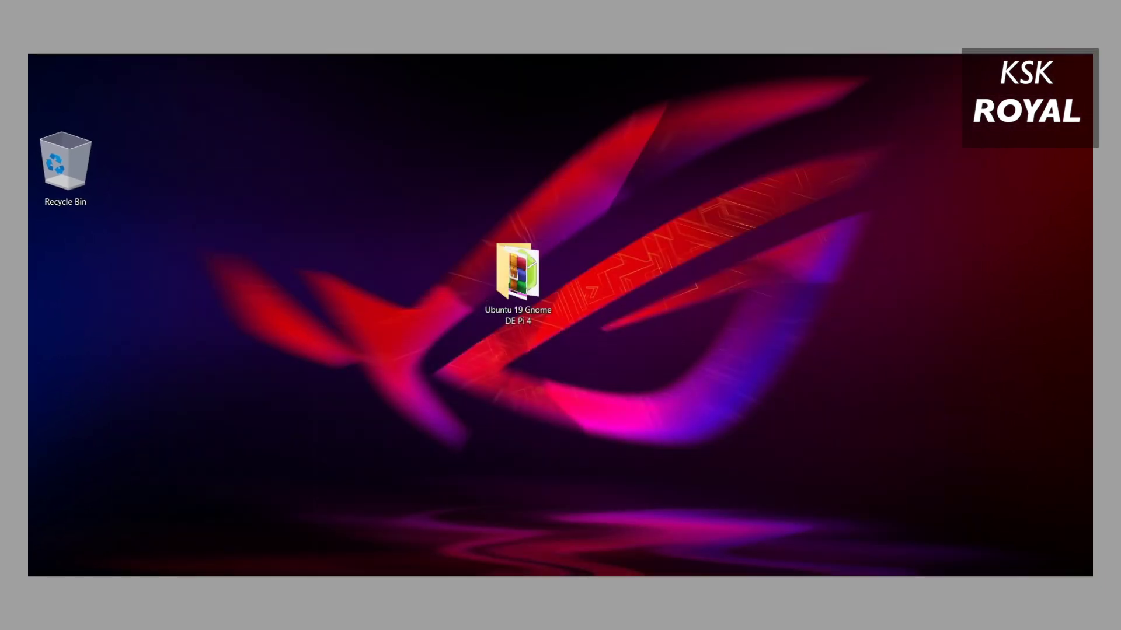
Refresh the desktop and open the 'Ubuntu 19 Gnome DE Pi 4' folder in Large icons view.
right_click(682, 188)
click(719, 230)
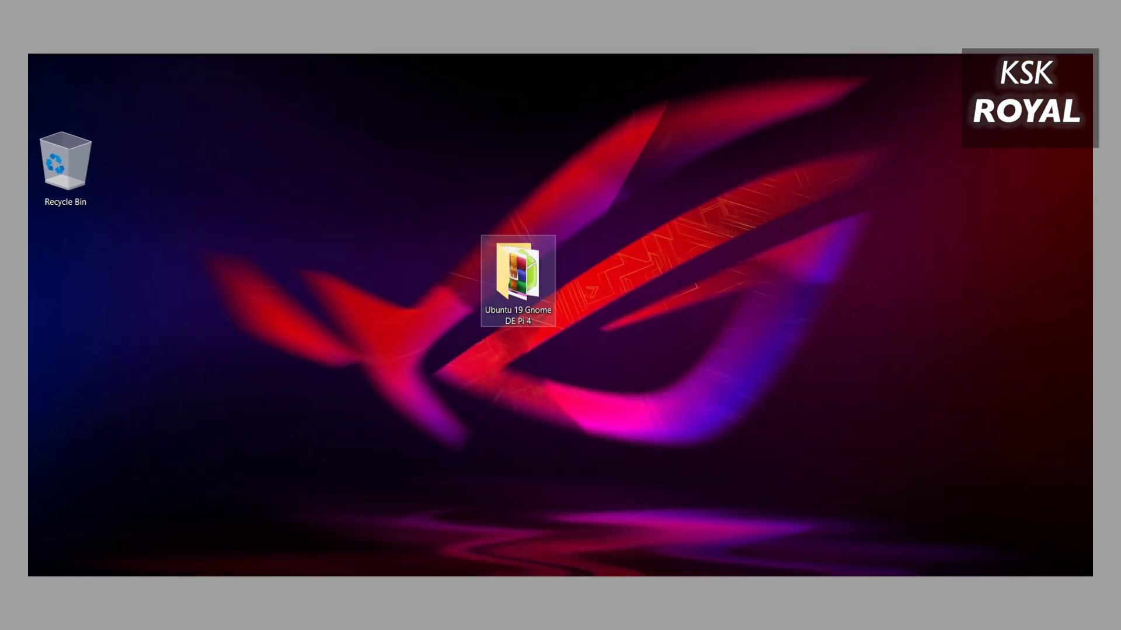
key(Return)
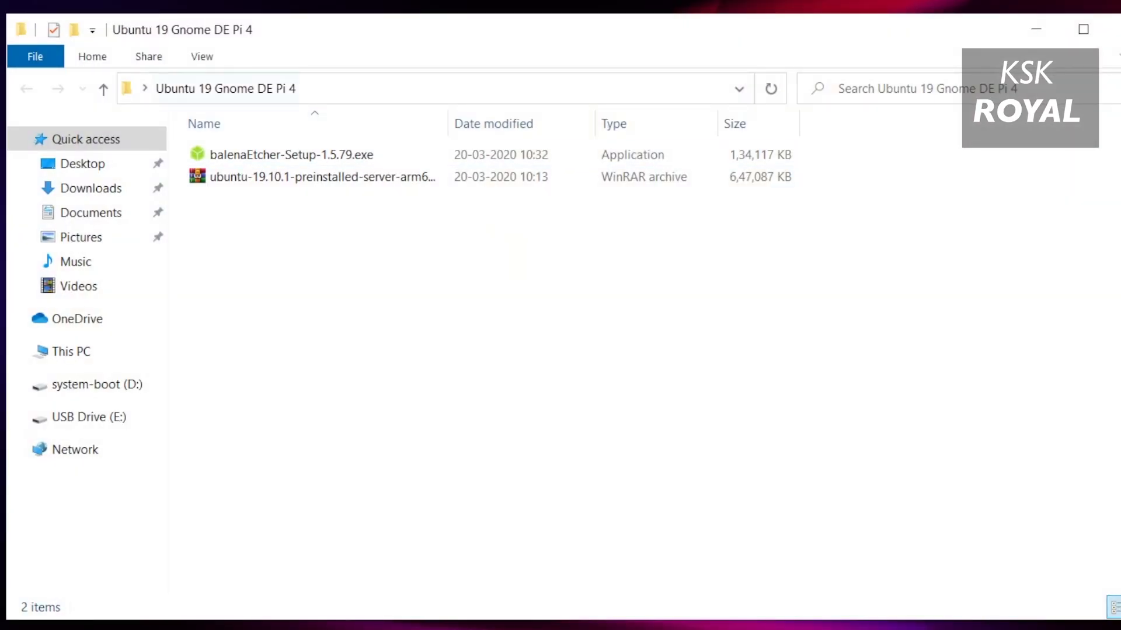
click(202, 56)
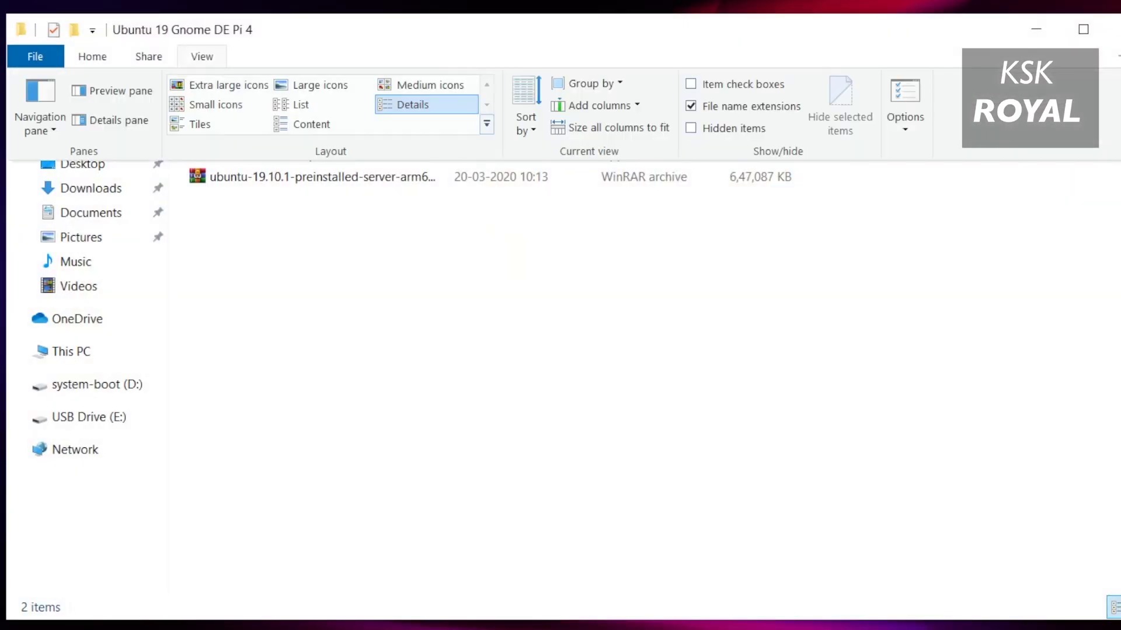
click(297, 85)
Look over the folder's files and view the Ubuntu .img.xz archive's Properties.
drag(808, 405, 285, 175)
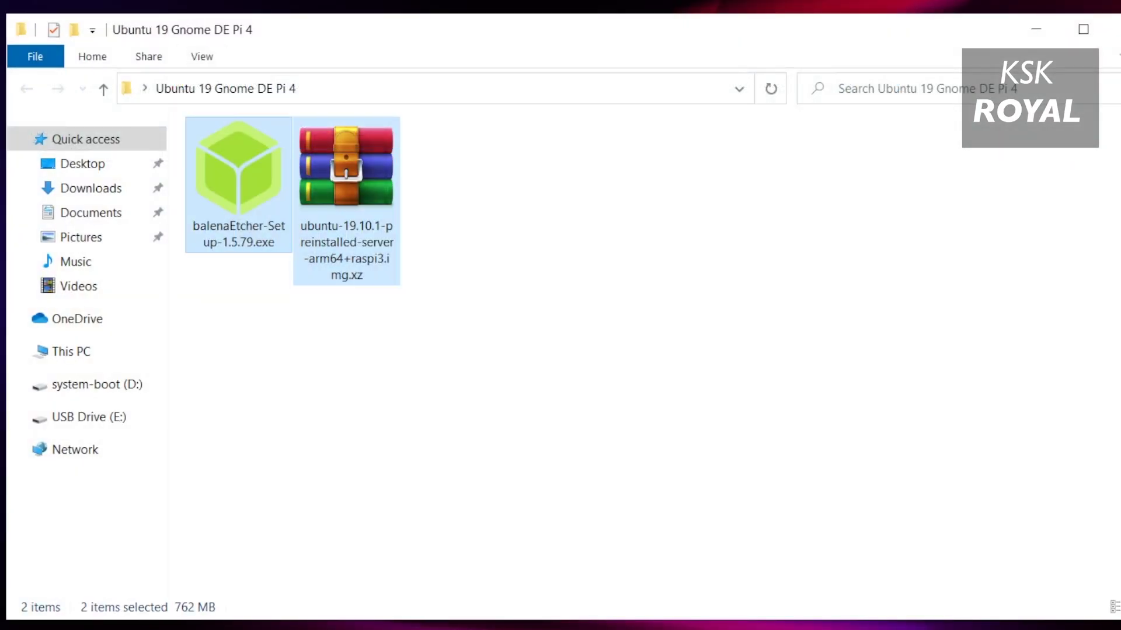
click(238, 176)
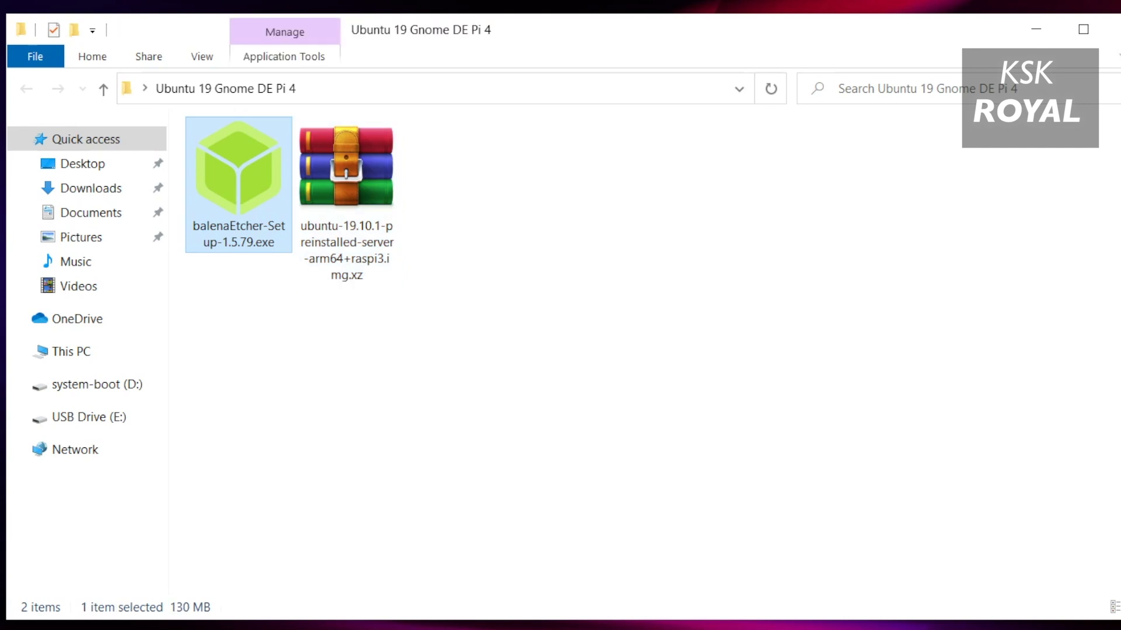
click(347, 175)
click(239, 175)
right_click(242, 120)
click(271, 135)
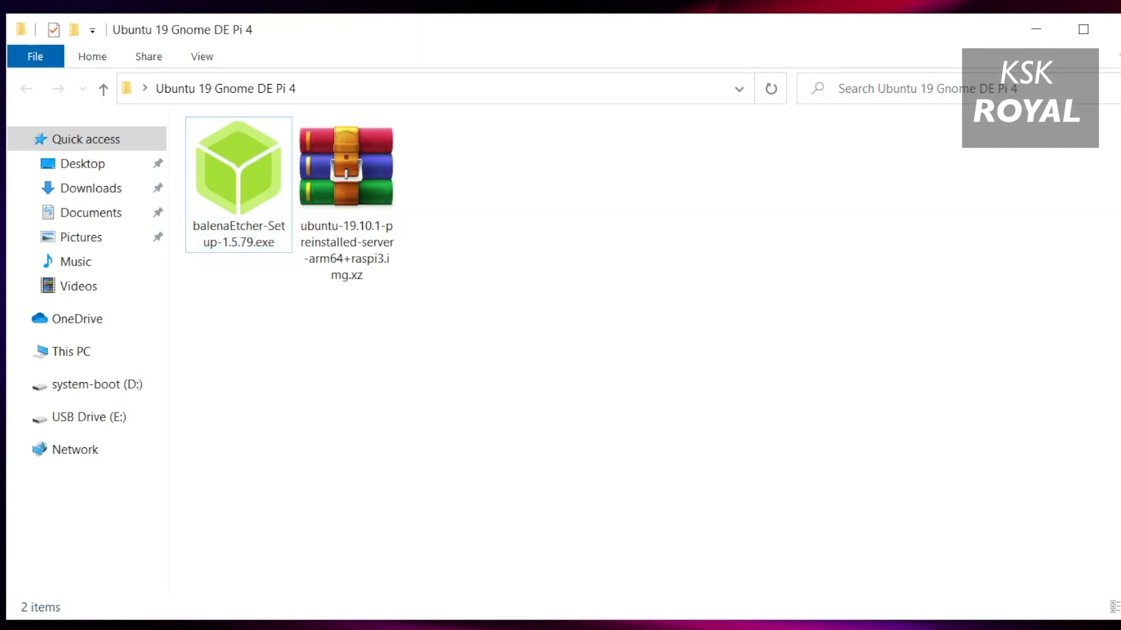
click(346, 175)
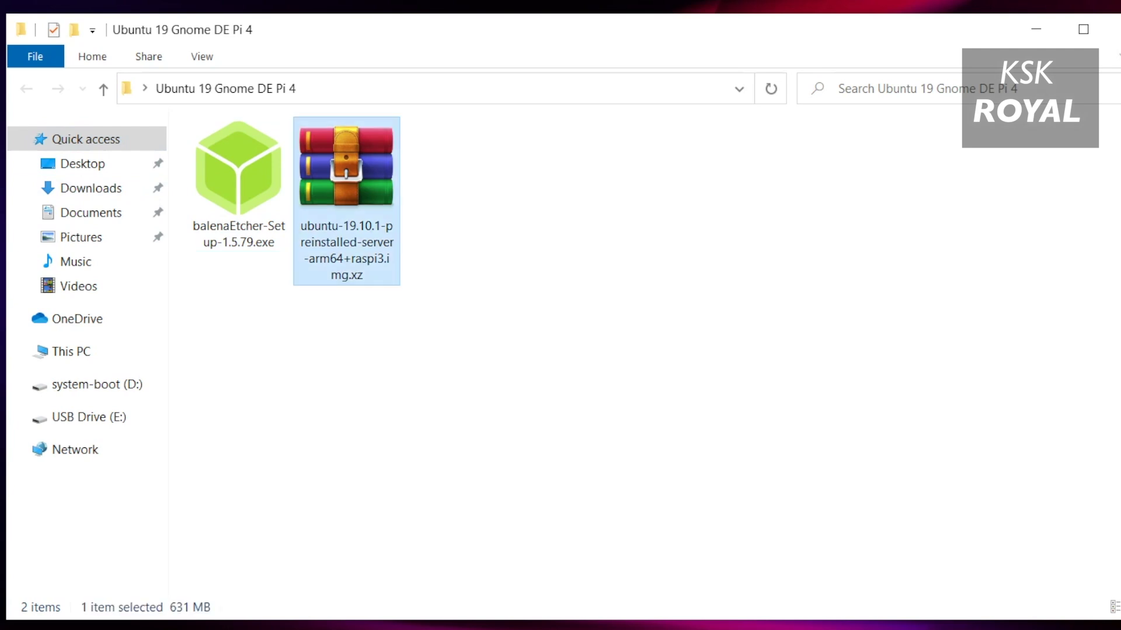
right_click(335, 157)
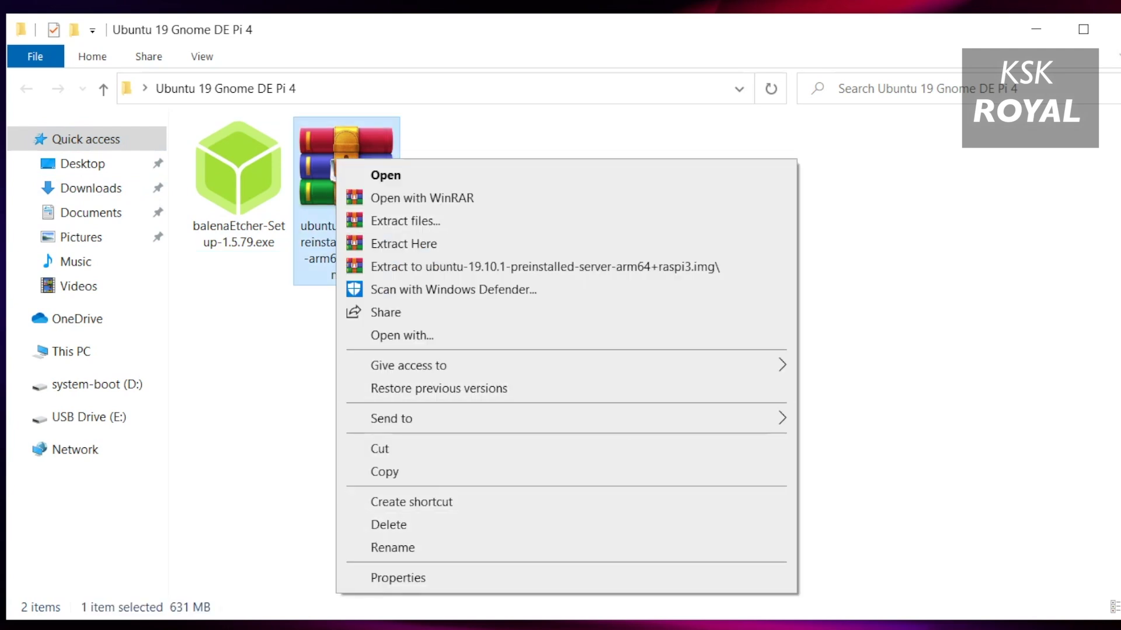
click(380, 578)
drag(563, 179, 696, 146)
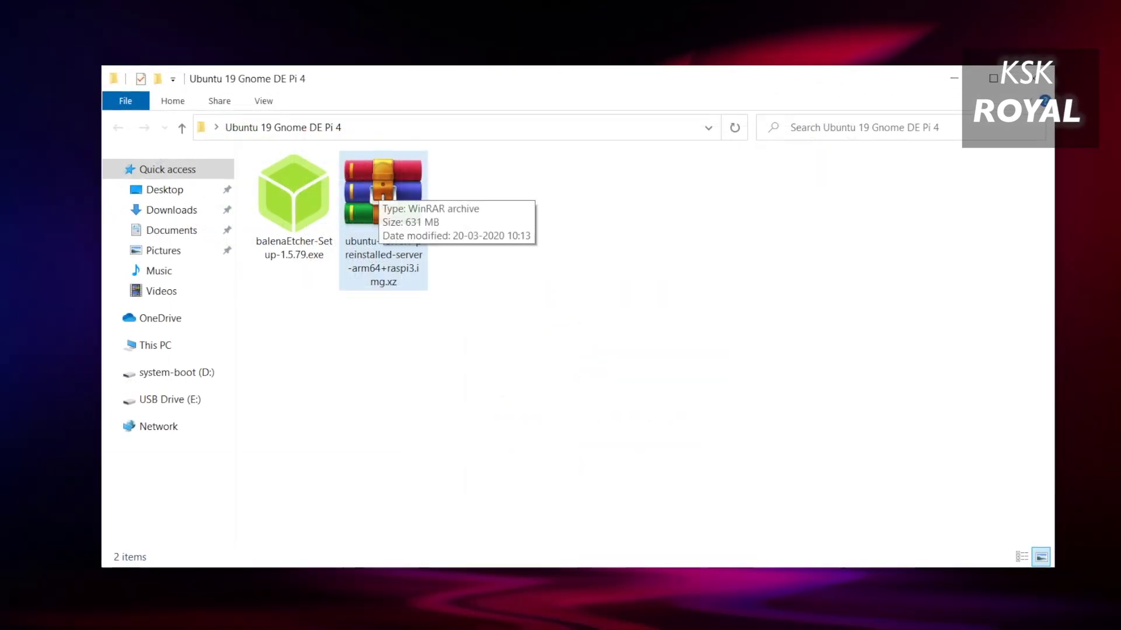
Extract the .img.xz archive into its own folder and open it in Large icons view.
right_click(378, 188)
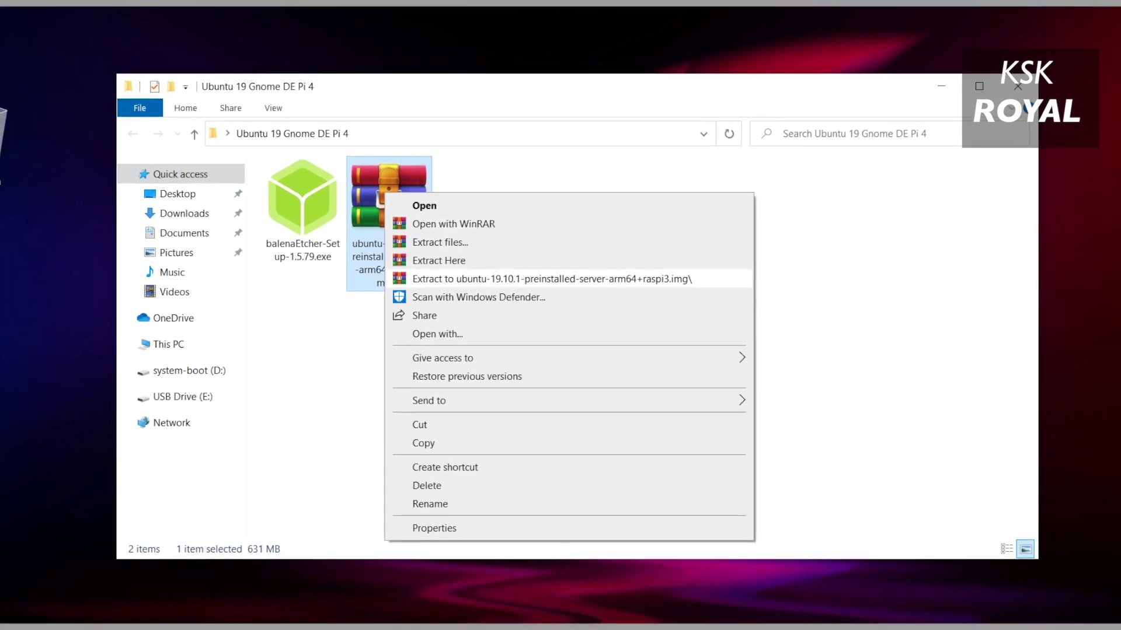
click(551, 279)
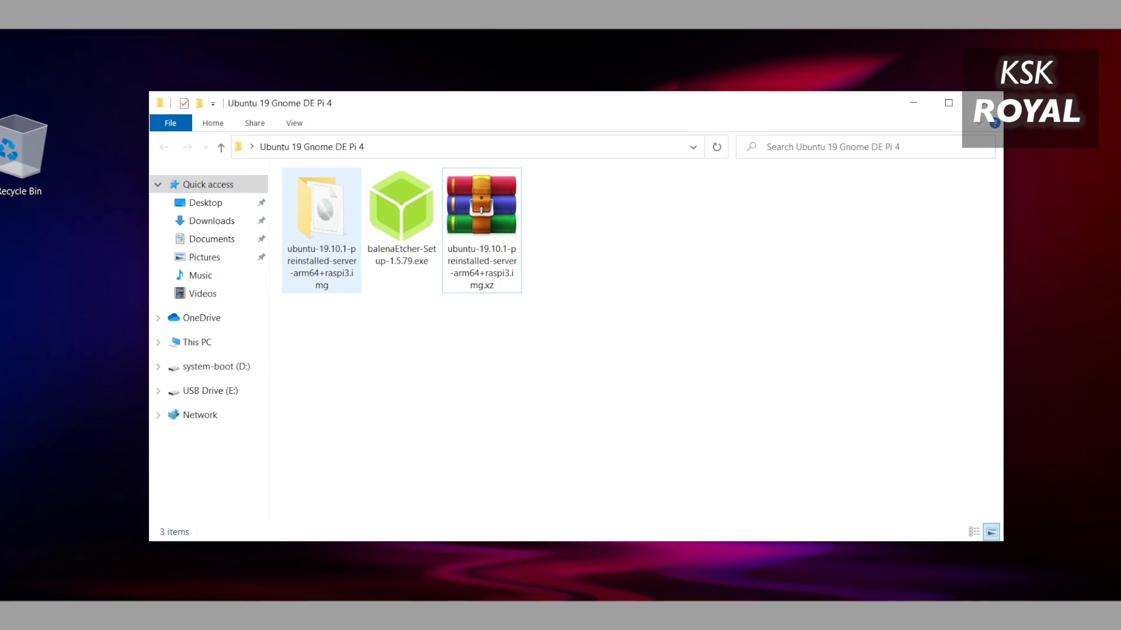
double_click(309, 204)
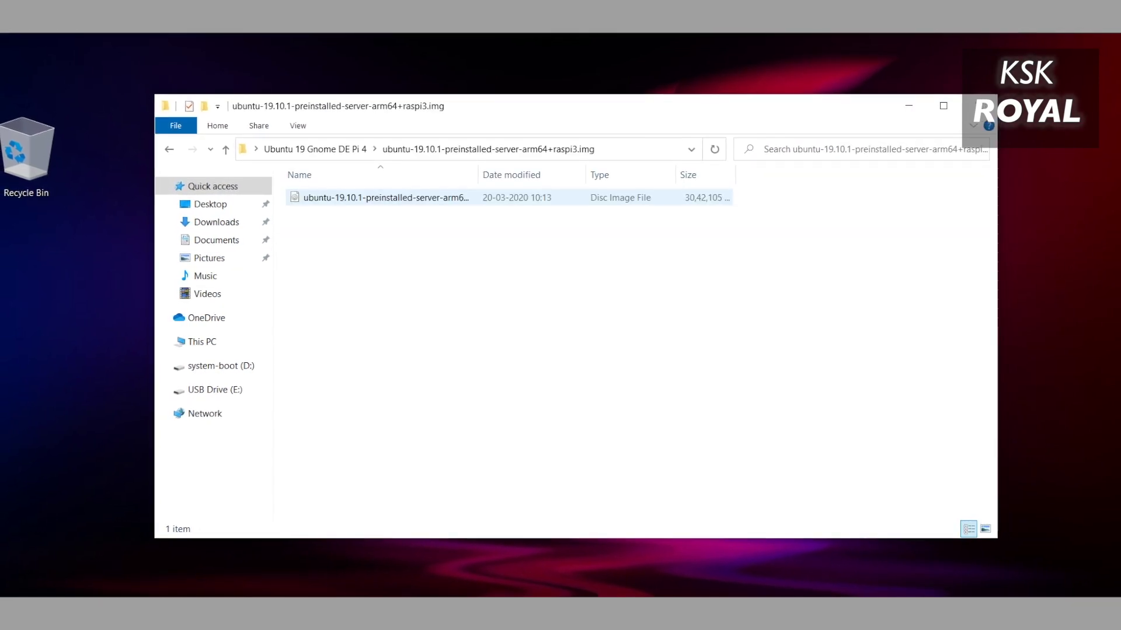
click(299, 126)
click(376, 147)
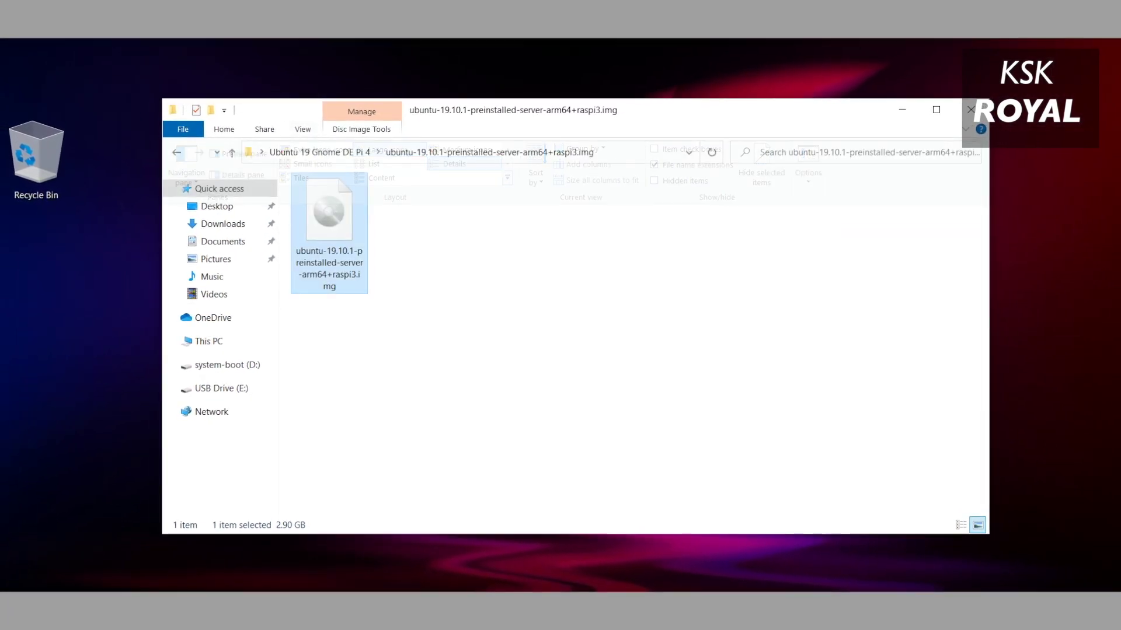
Check the Properties of the extracted 2.90 GB .img disc image.
right_click(338, 216)
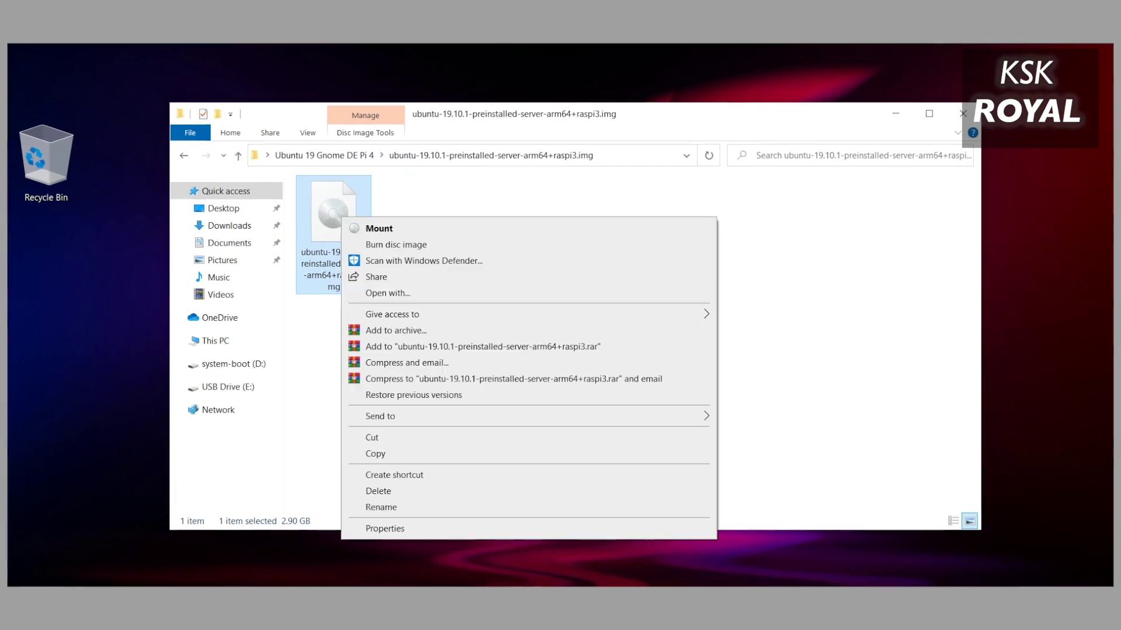
click(385, 527)
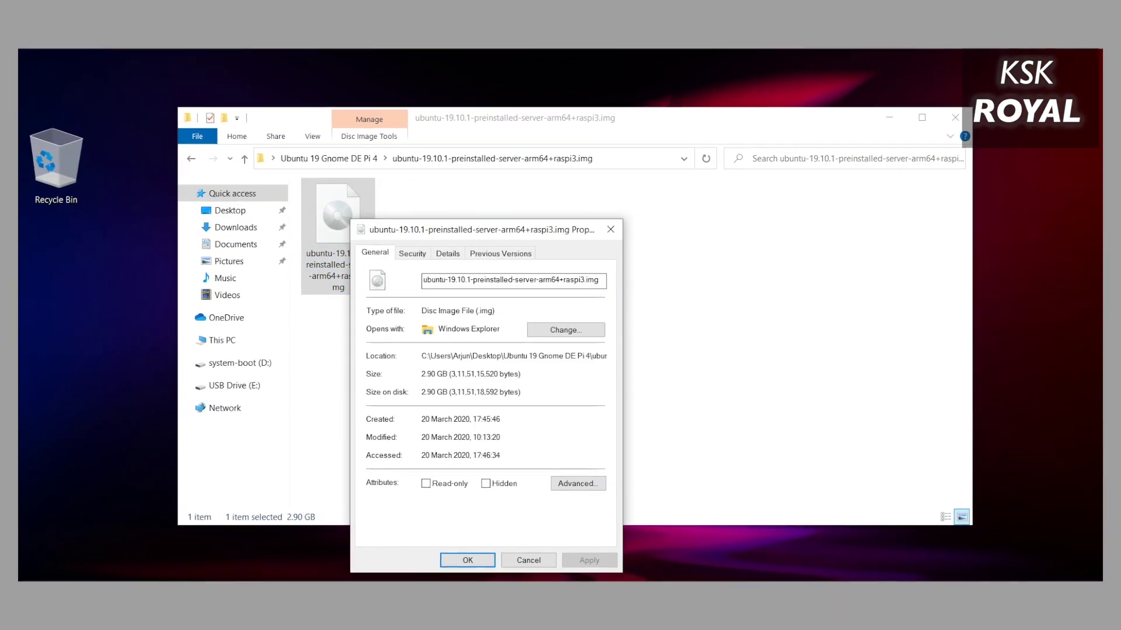
drag(478, 230, 560, 198)
double_click(568, 278)
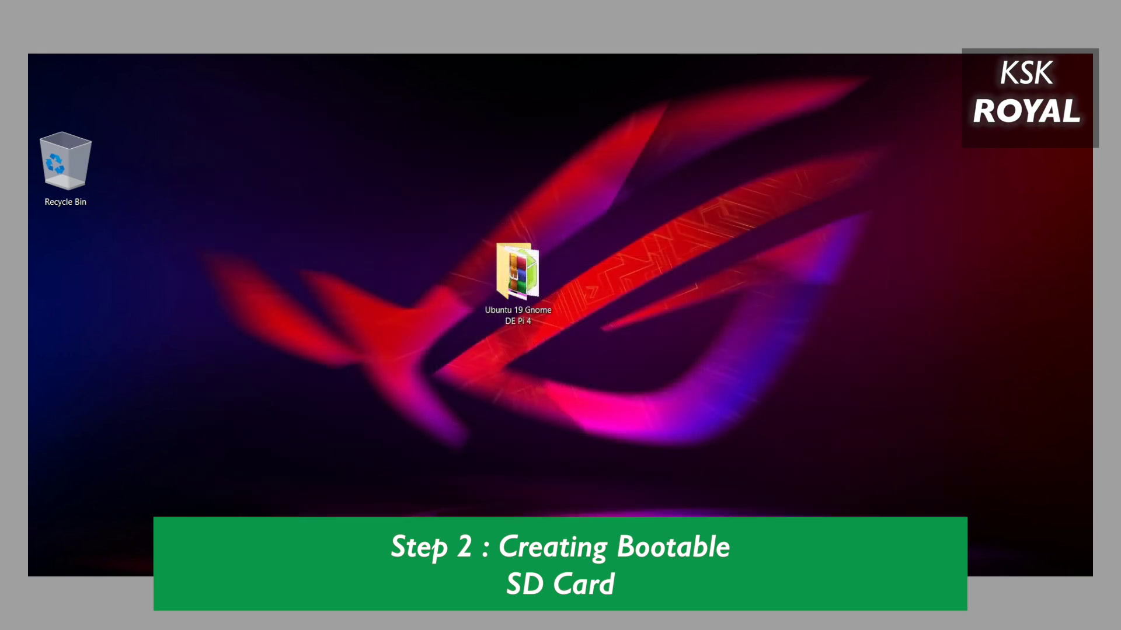
Launch SD Card Formatter, keep the D: card as target and enter volume label ubuntuPi4.
key(super+s)
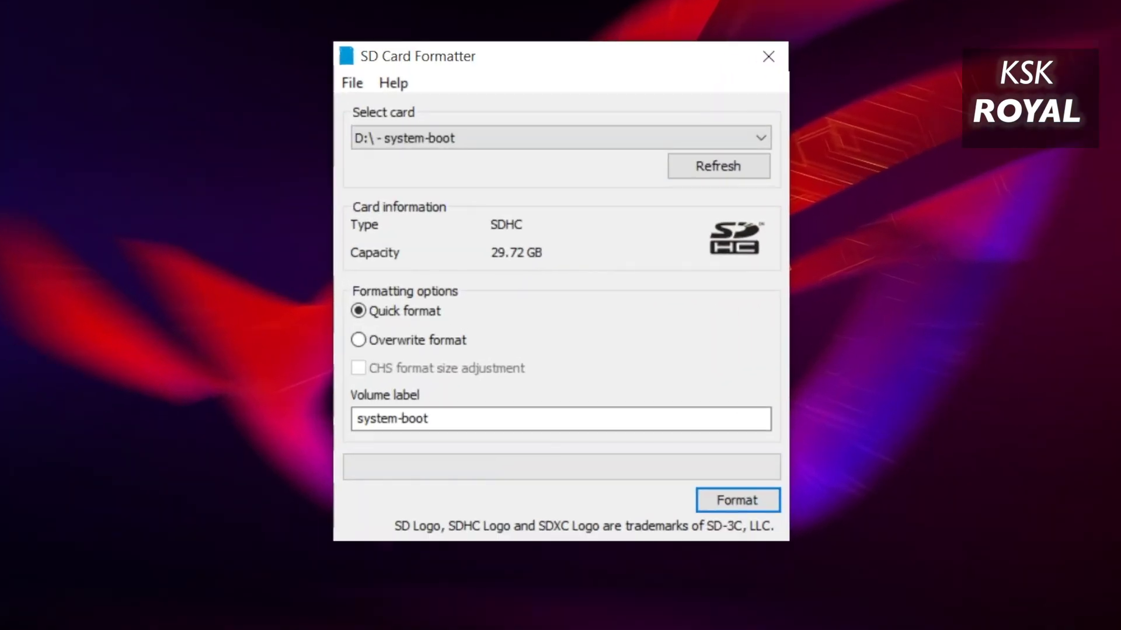
key(alt+Down)
key(Return)
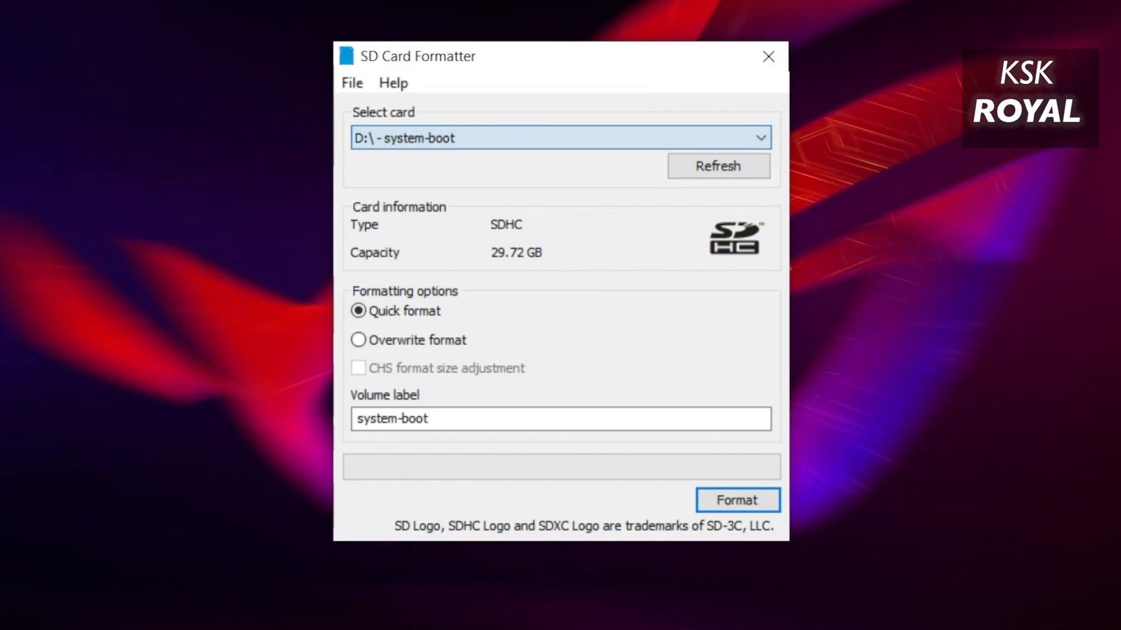
key(Tab)
key(Tab)
key(Tab)
text(ubuntuPi4)
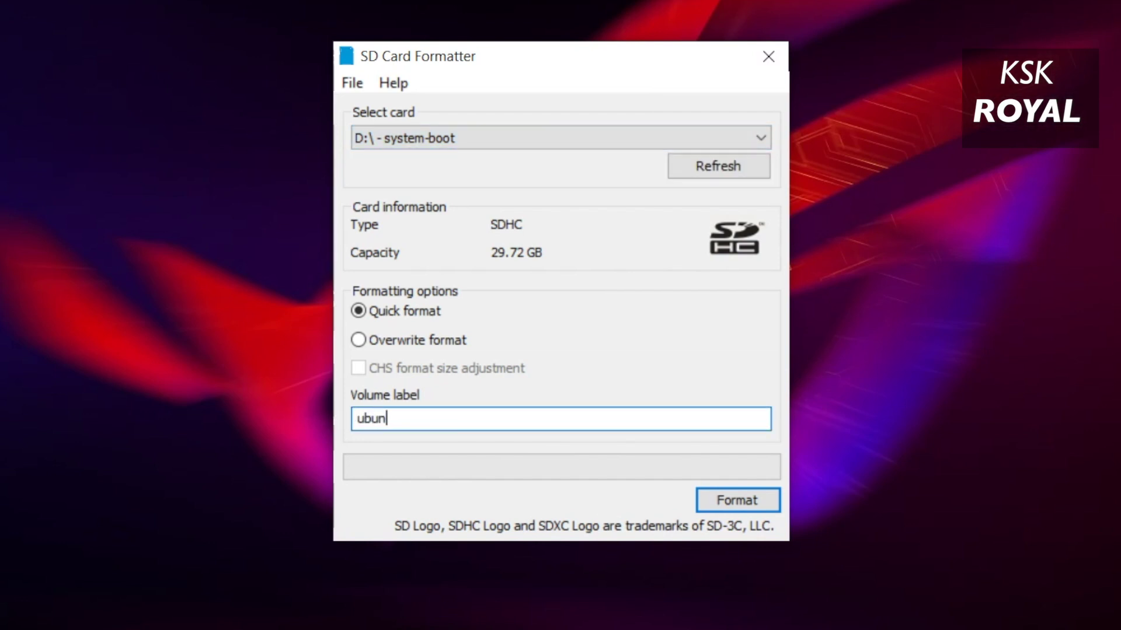
Quick-format the card as FAT32, dismiss the completion message and close the formatter.
key(Return)
key(Return)
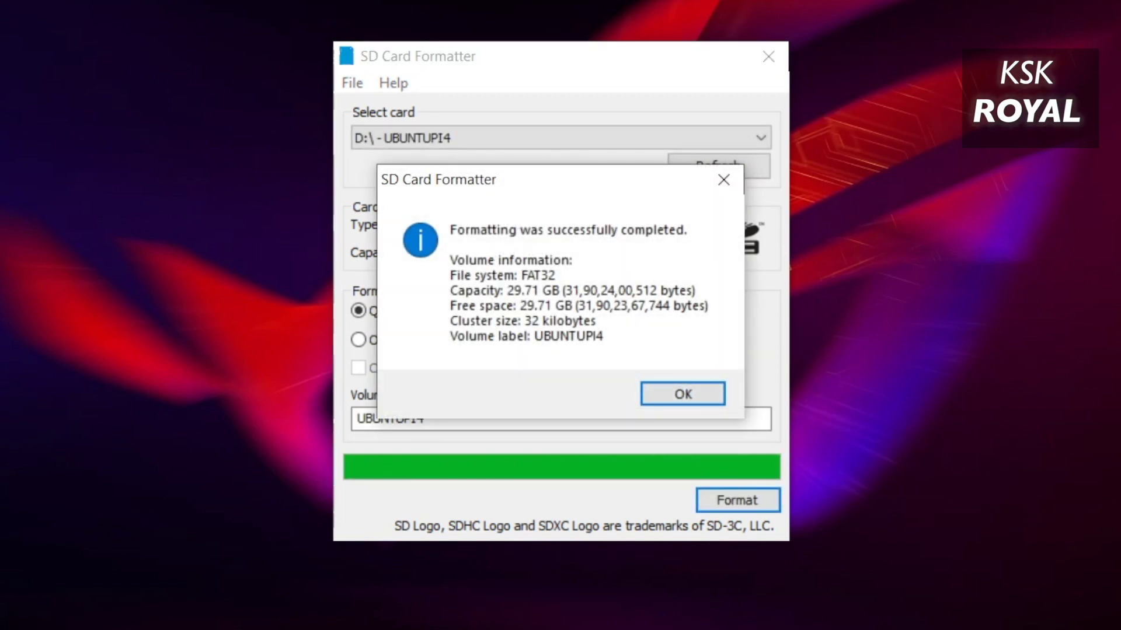
key(Return)
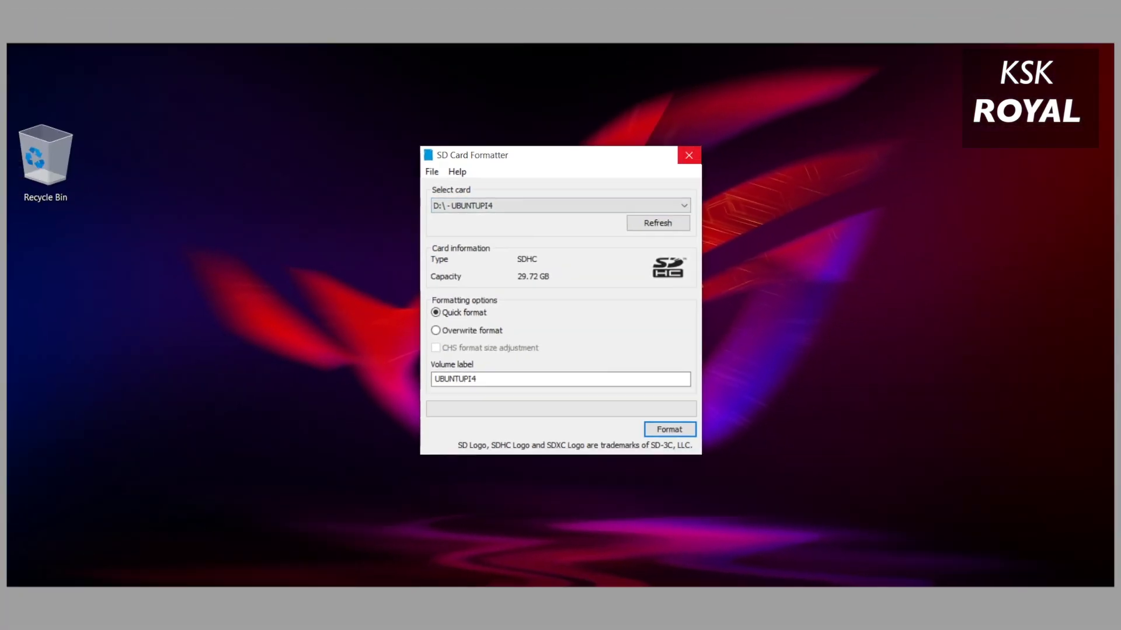
key(alt+F4)
key(shift+F10)
key(Escape)
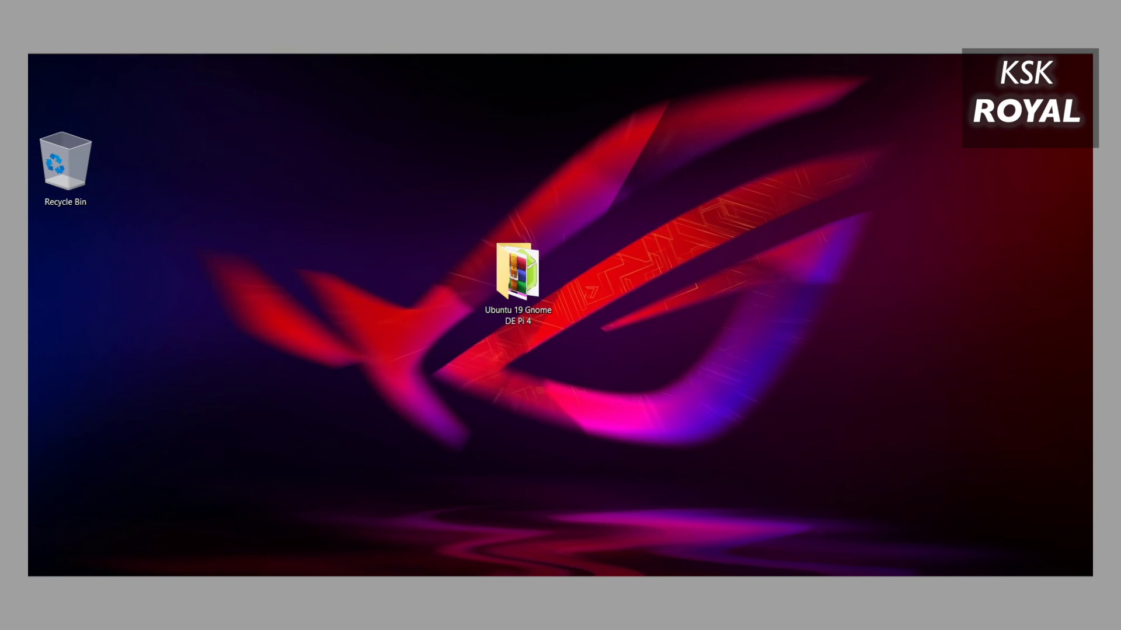
In File Explorer, select the UBUNTUPI4 (D:) drive under This PC.
key(super+e)
click(228, 339)
click(607, 359)
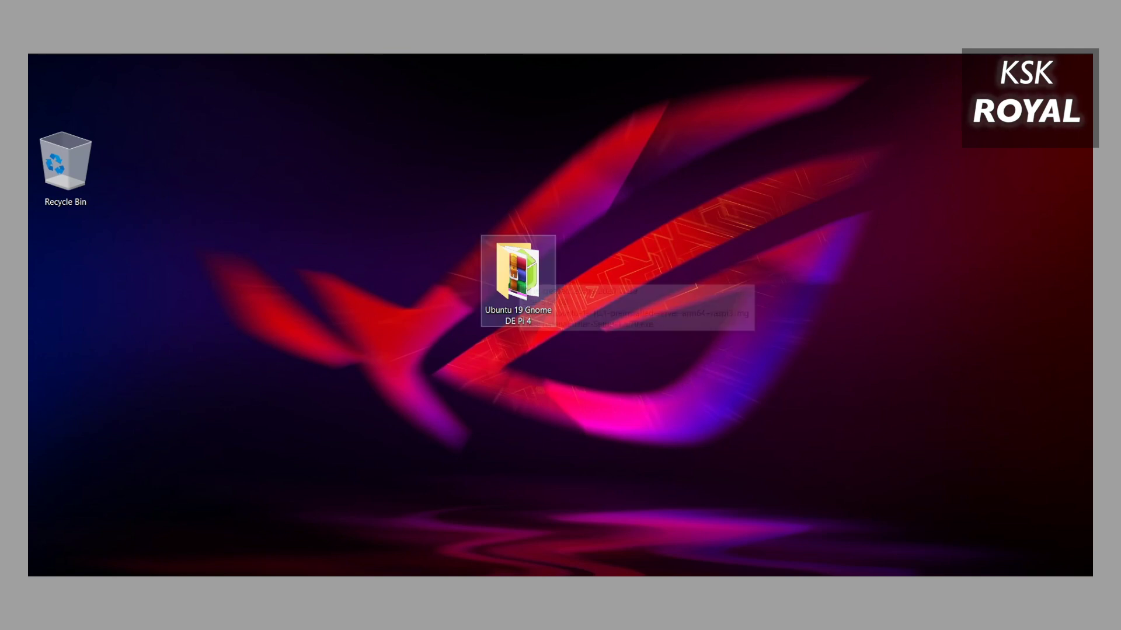
Launch balenaEtcher and select the extracted ubuntu-19.10.1 .img from the Desktop's Ubuntu folder.
key(super+s)
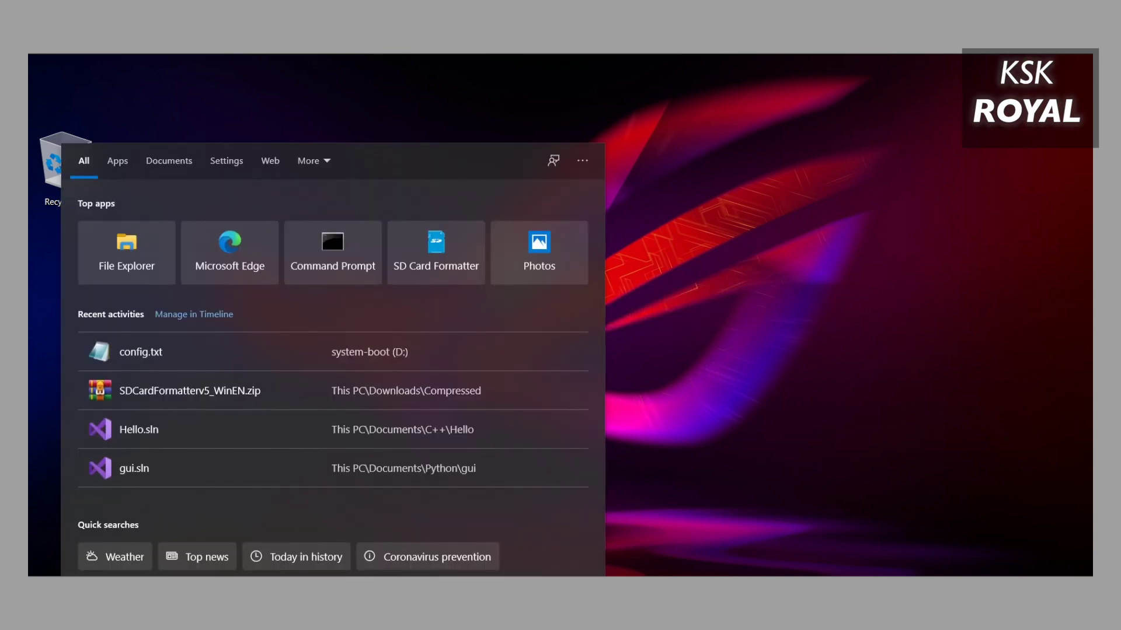
text(bale)
key(Return)
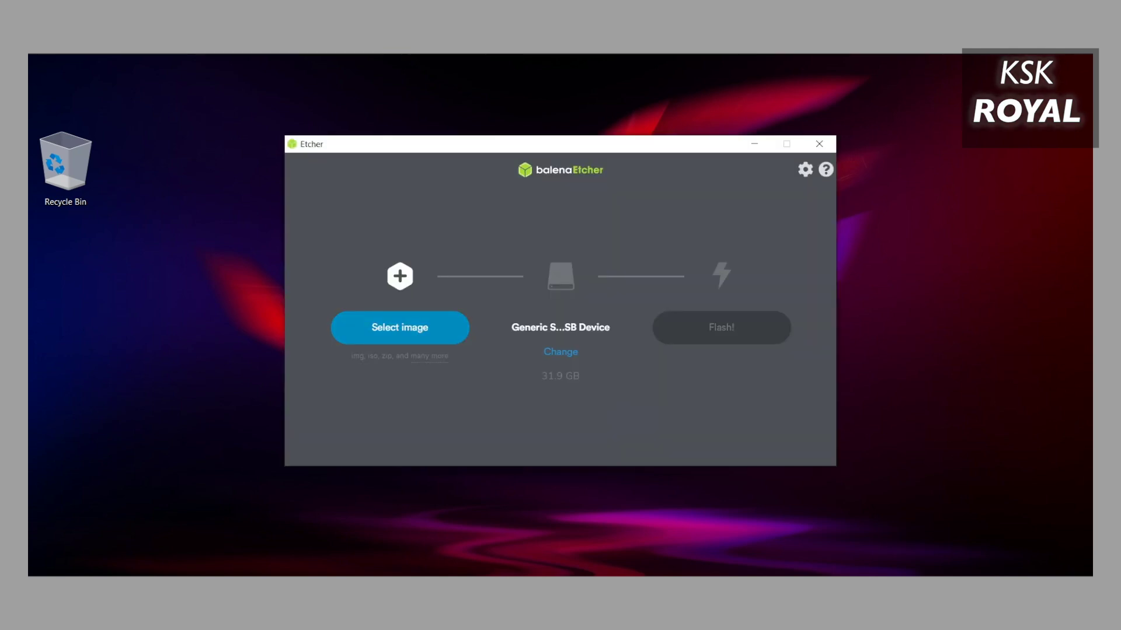
key(Return)
click(340, 260)
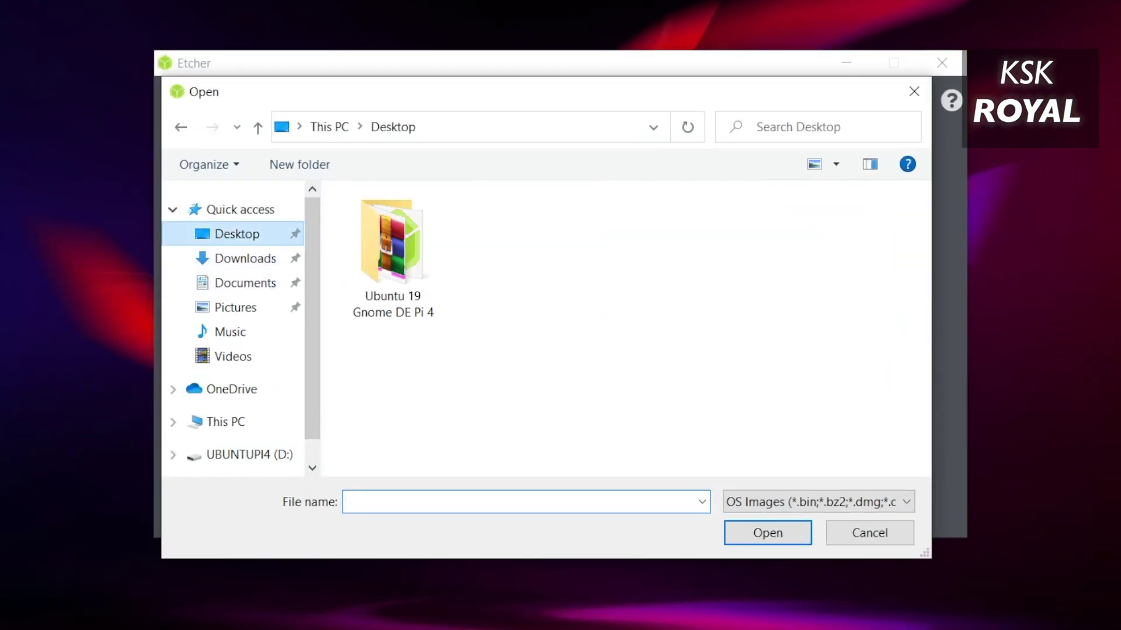
double_click(391, 246)
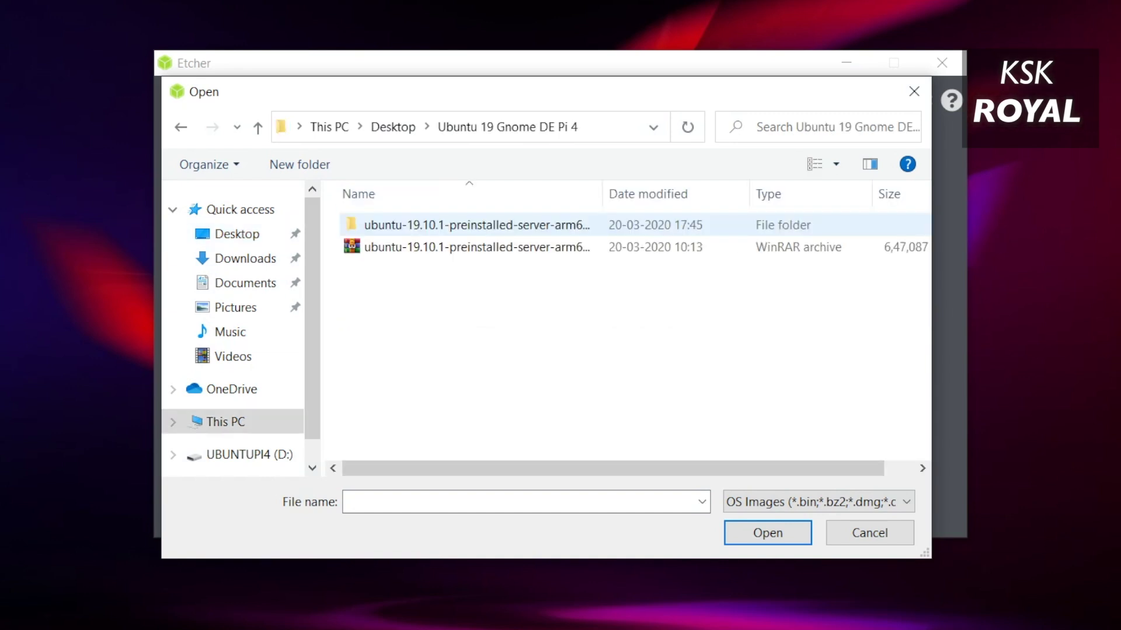
double_click(364, 213)
click(409, 223)
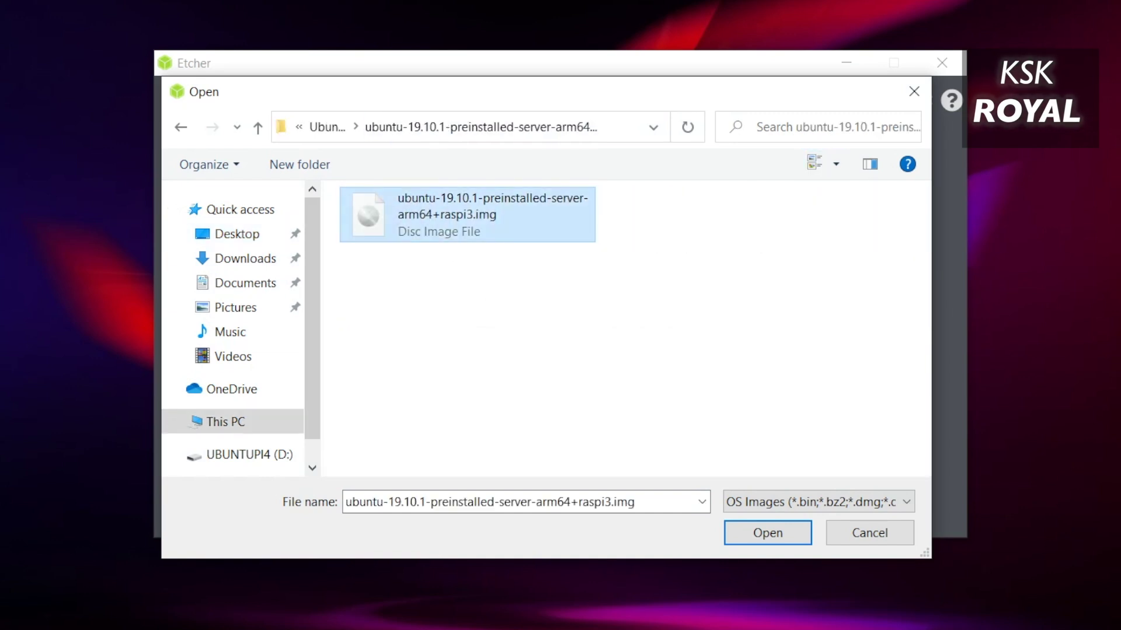
key(Return)
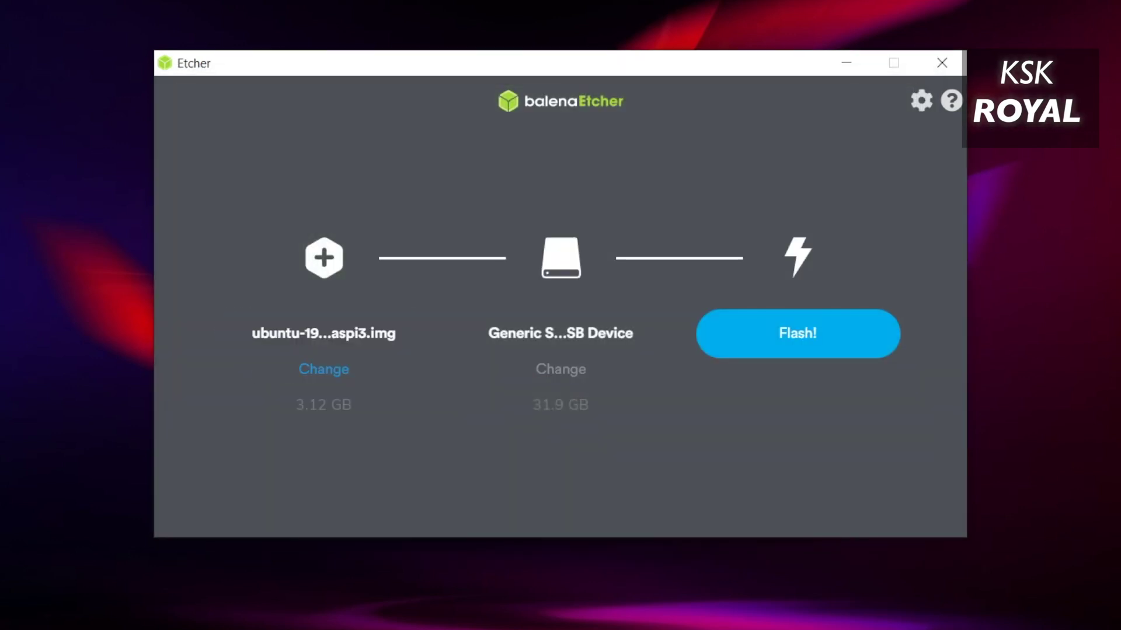
Choose the Generic STORAGE DEVICE as the target drive and flash the image.
click(560, 369)
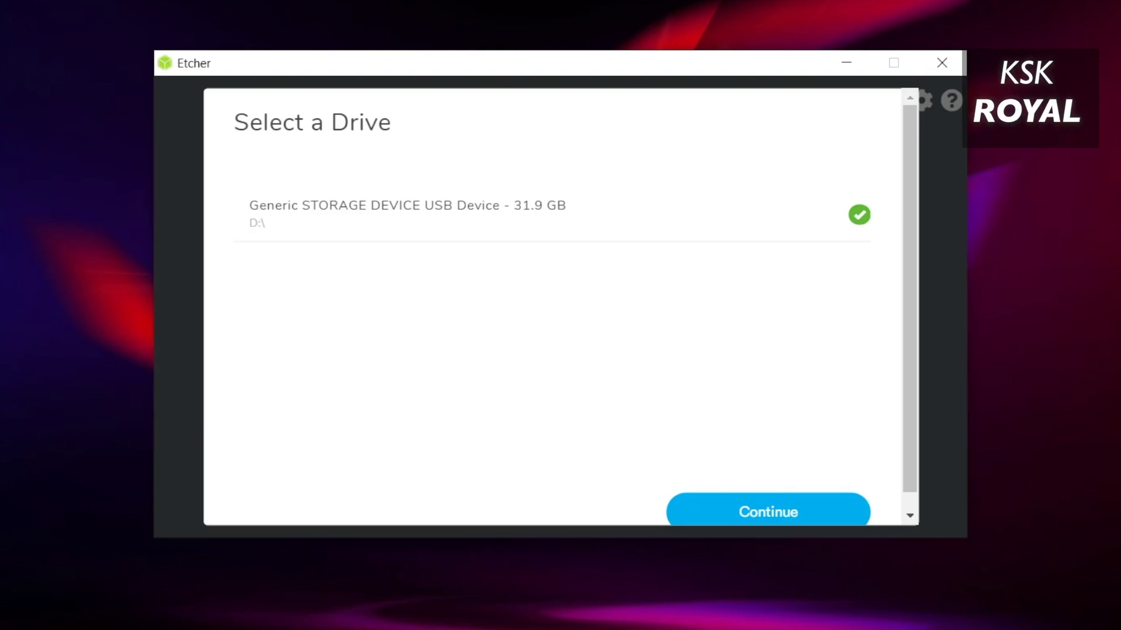
scroll(576, 310, down, 1)
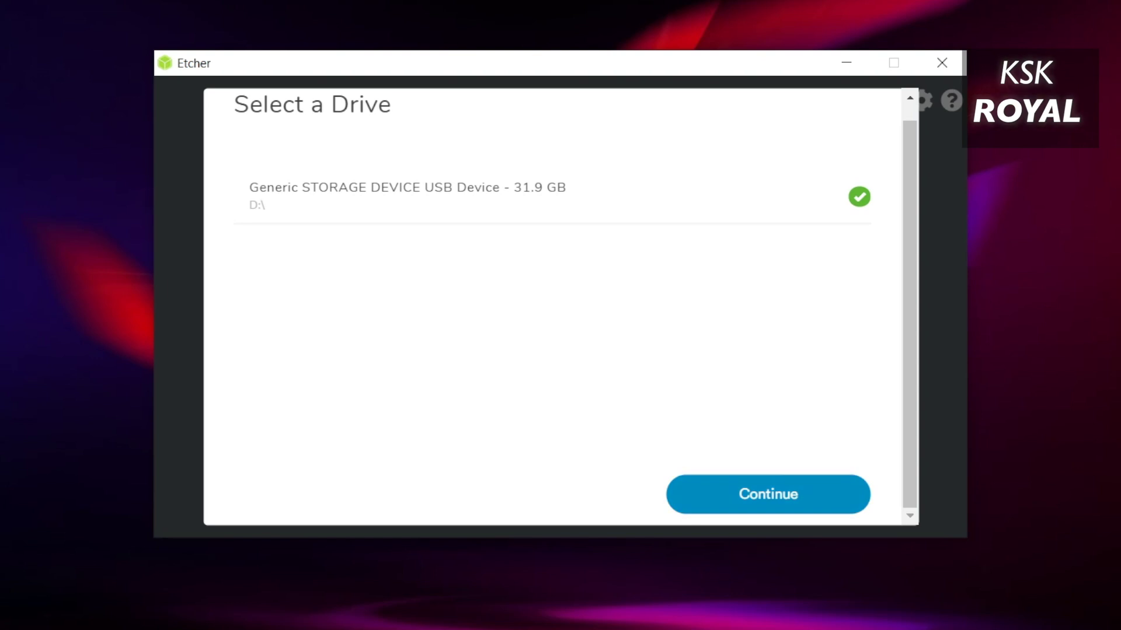
click(768, 495)
click(798, 334)
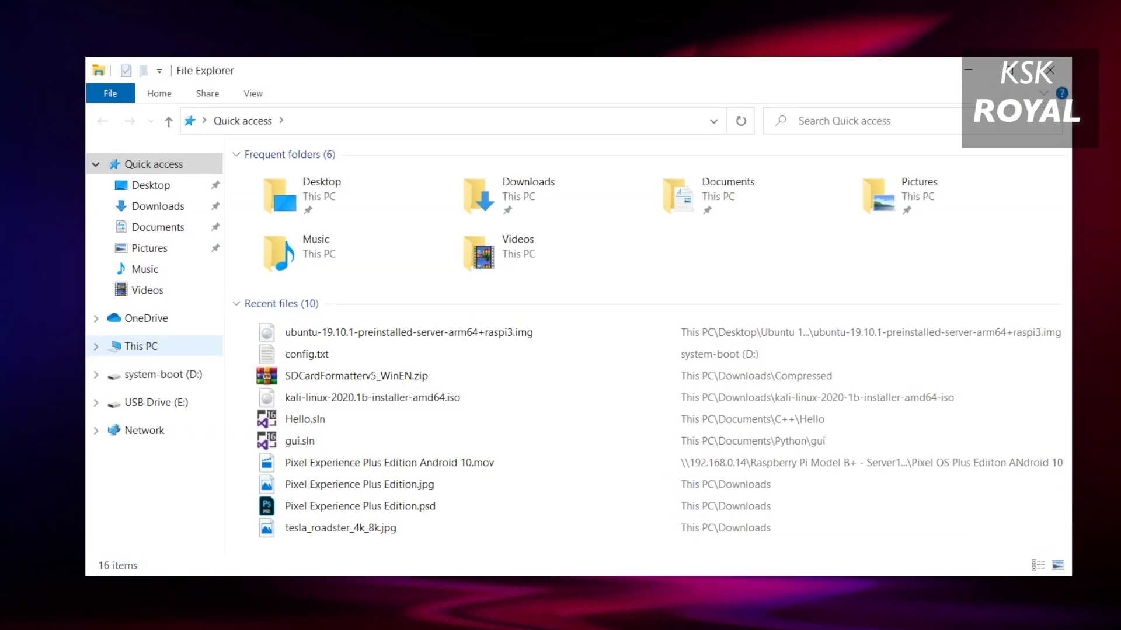
Open the system-boot (D:) drive and load its config.txt into Notepad++.
click(222, 339)
click(484, 367)
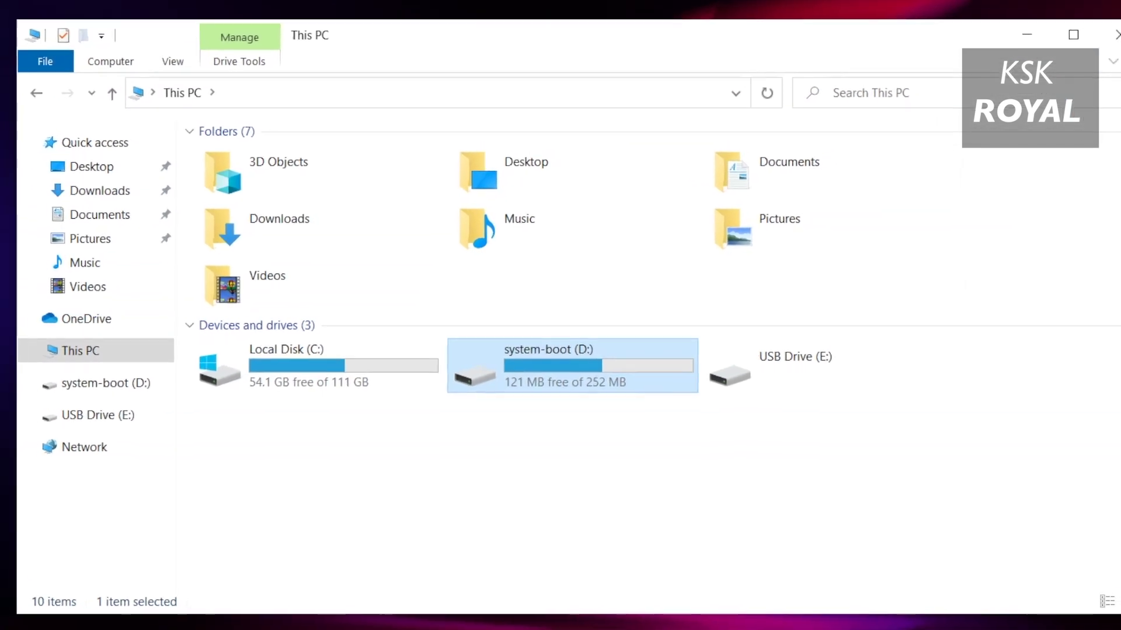
double_click(484, 367)
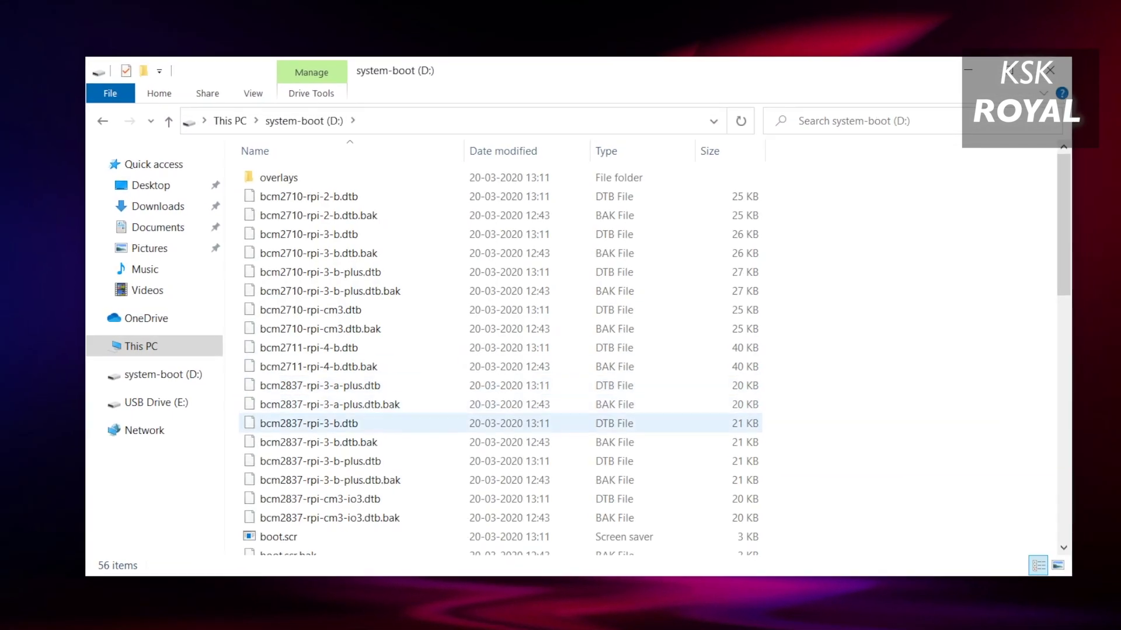
scroll(502, 355, down, 9)
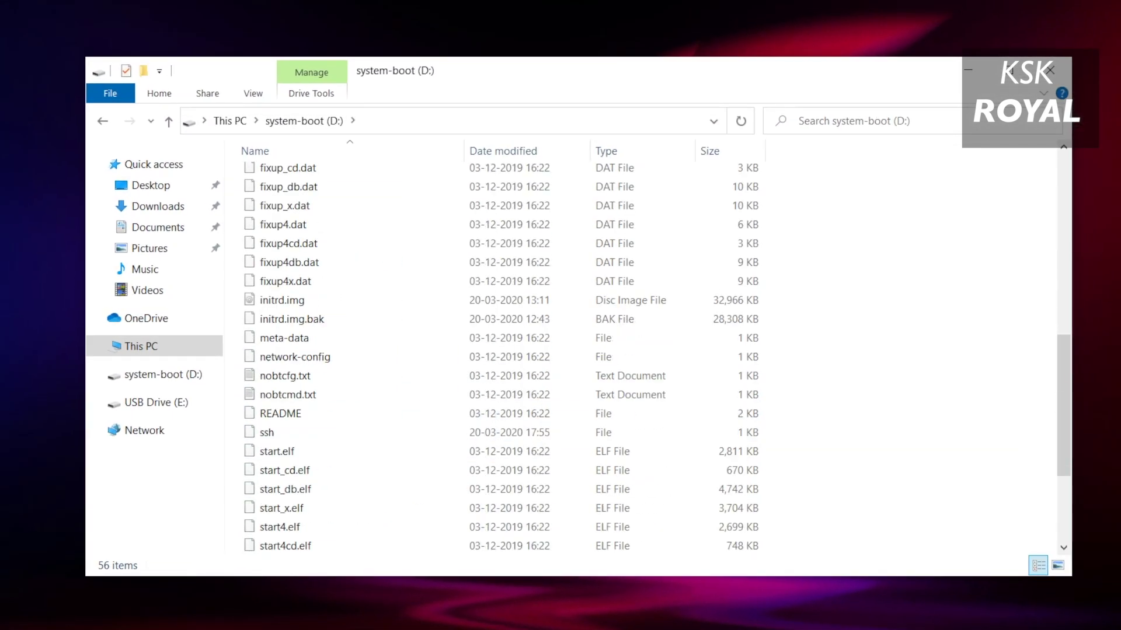
scroll(362, 470, down, 3)
scroll(361, 493, up, 5)
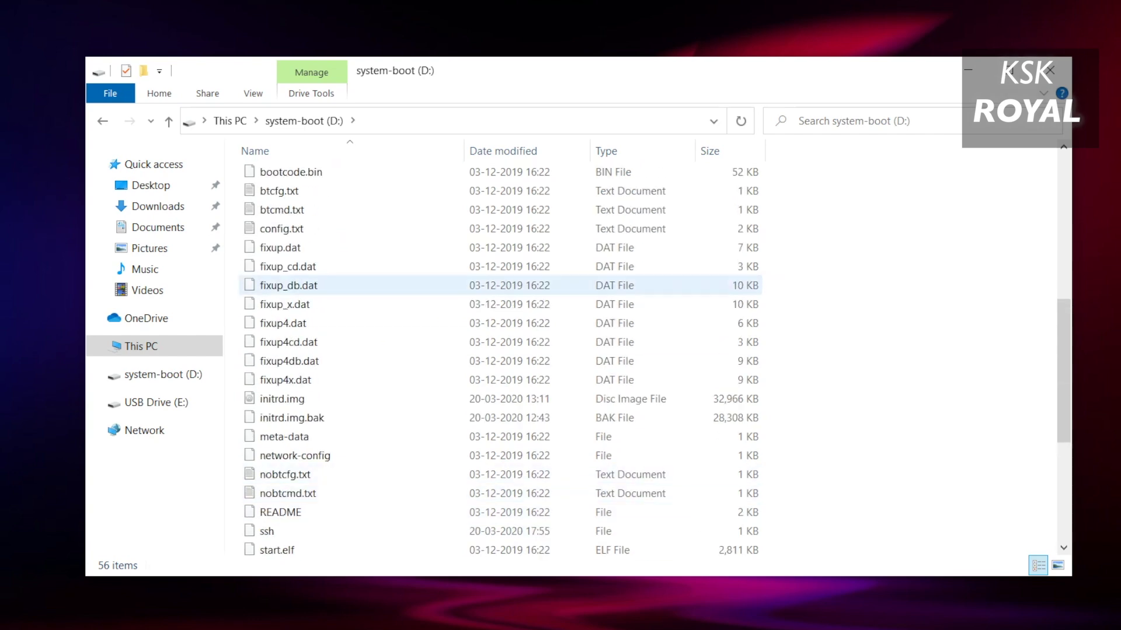
click(327, 228)
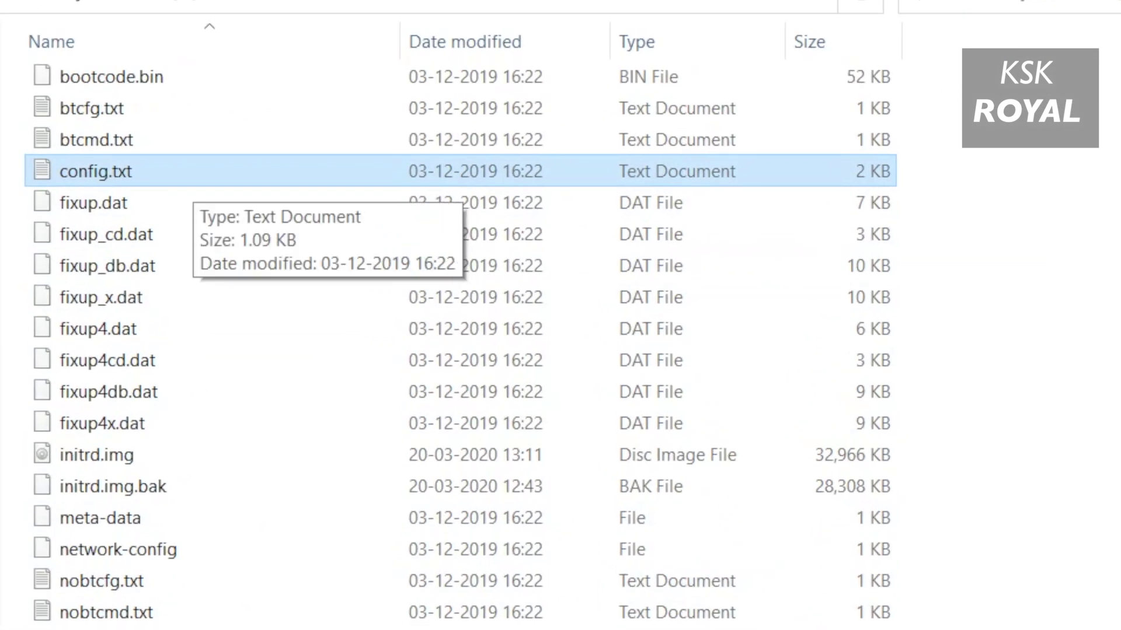
right_click(240, 174)
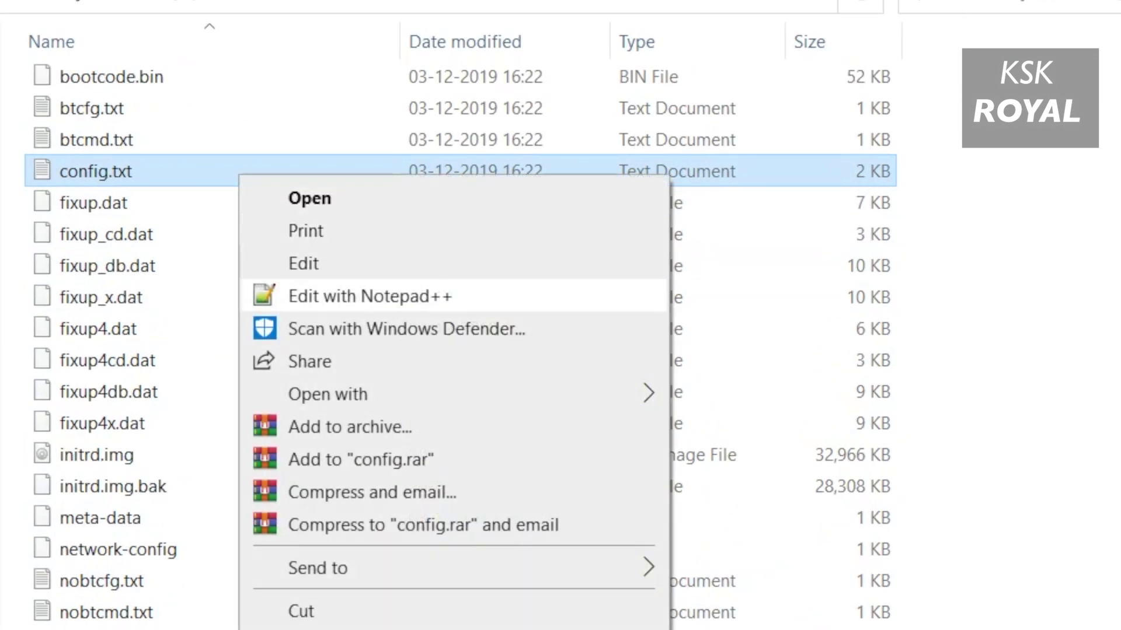
click(370, 296)
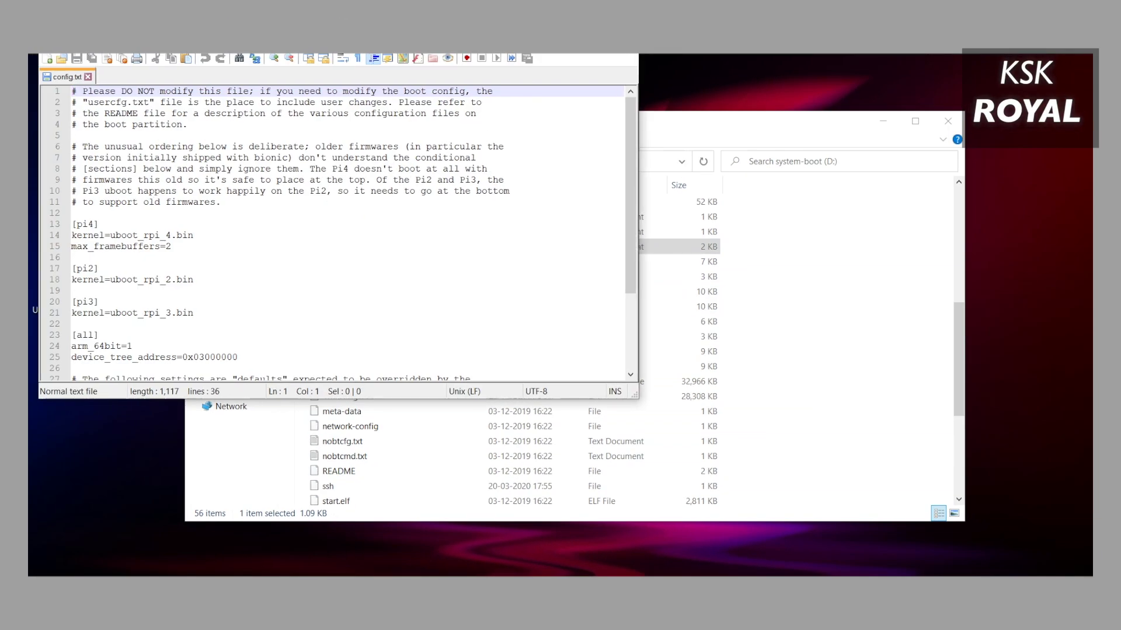
Append over_voltage=4, arm_freq=2000 and gpu_freq=600 as new lines at the end of config.txt.
scroll(554, 333, down, 4)
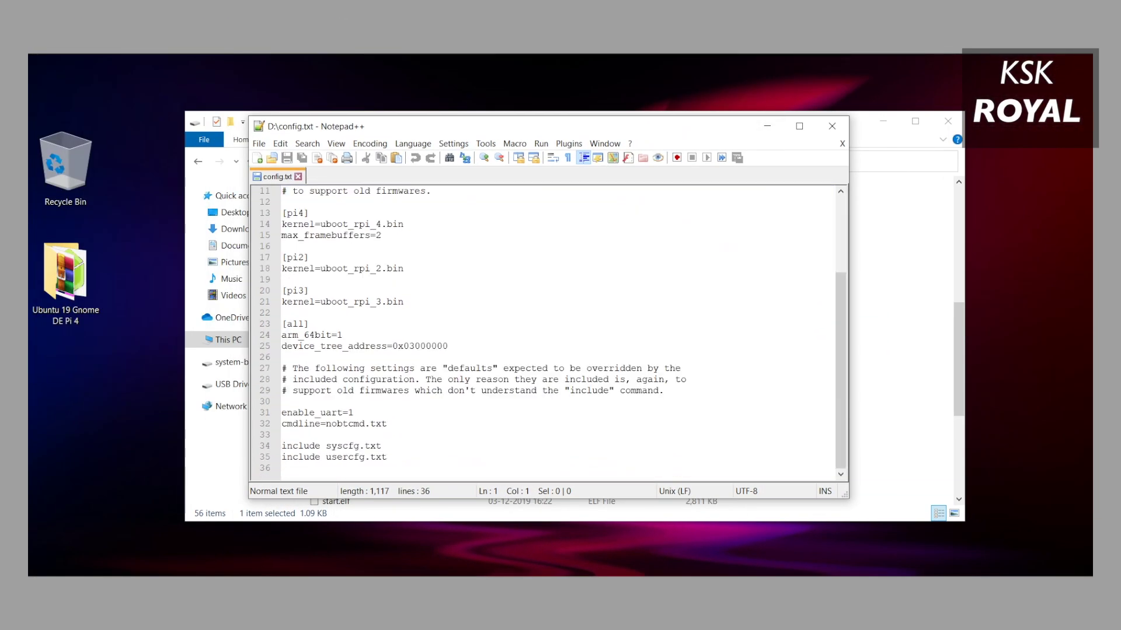
click(281, 468)
key(Return)
text(over_)
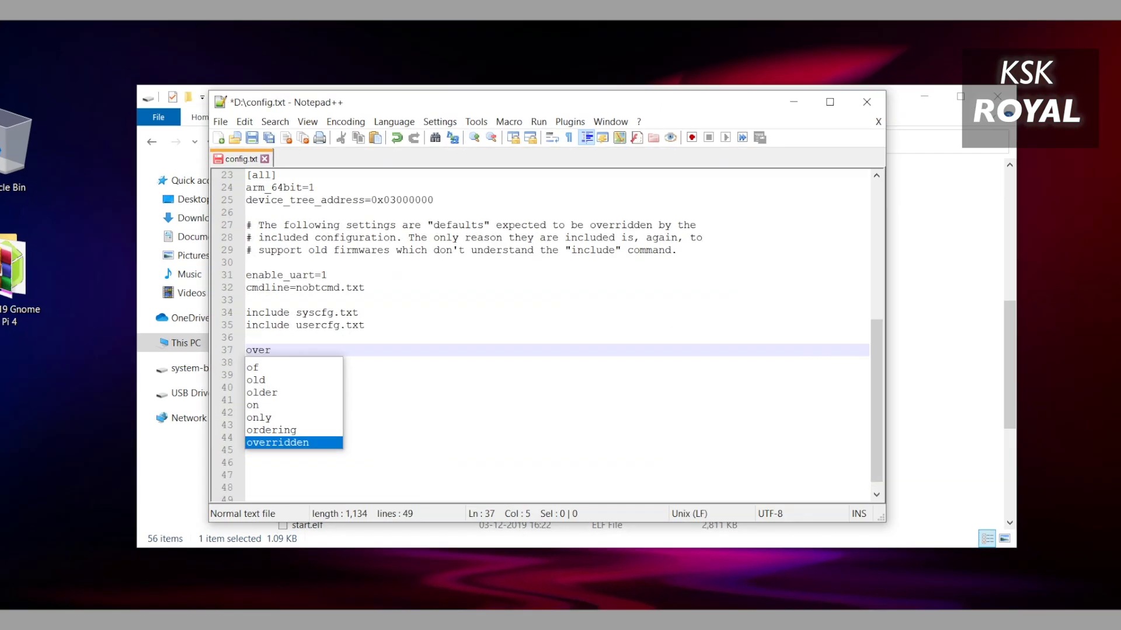
text(volta)
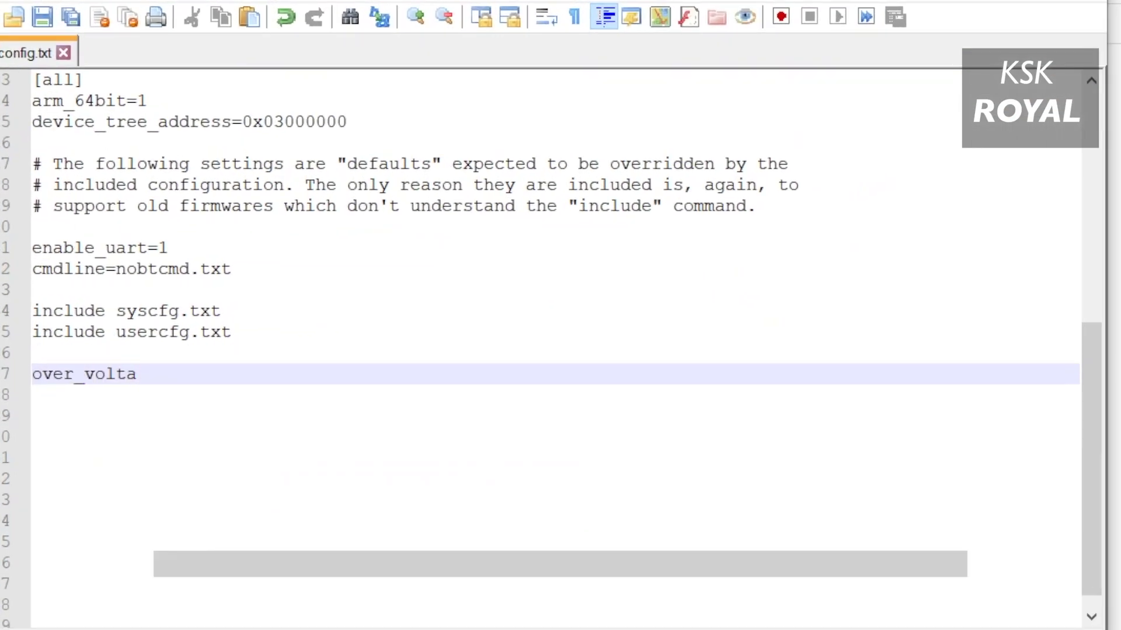
text(ge=4)
key(Return)
text(arm_fr)
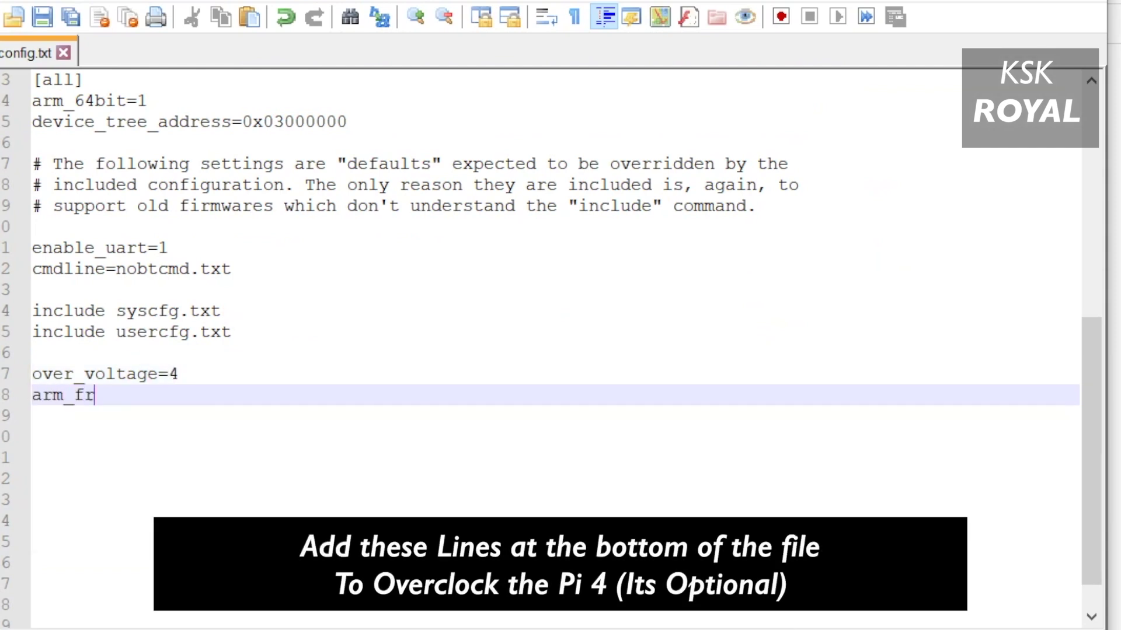
text(eq=2000)
key(Return)
text(gp)
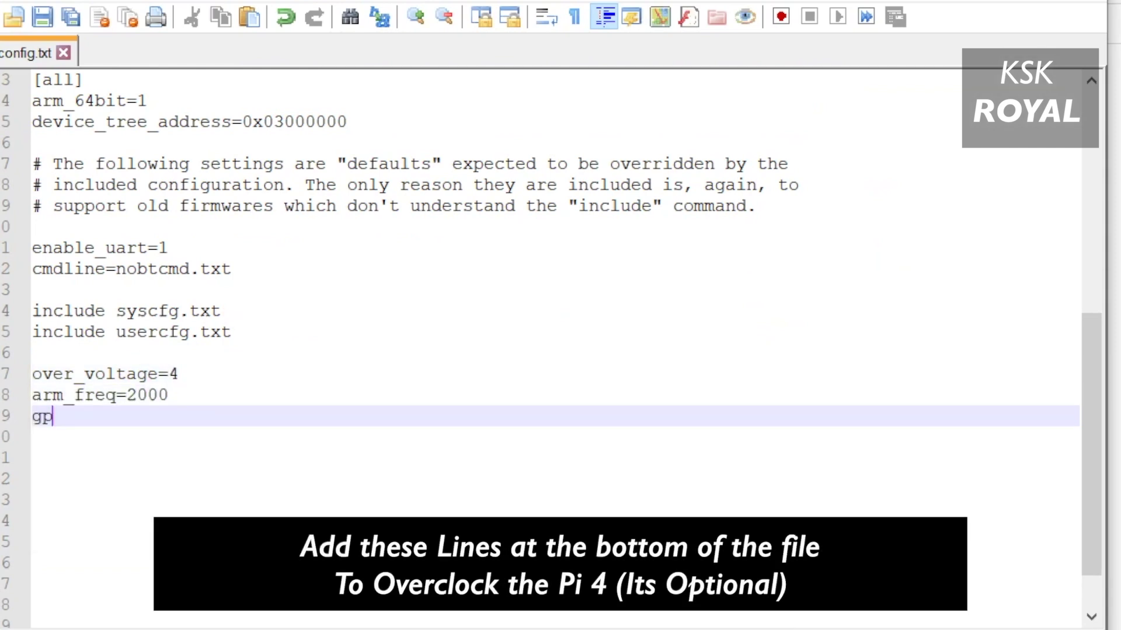
text(u_freq=600)
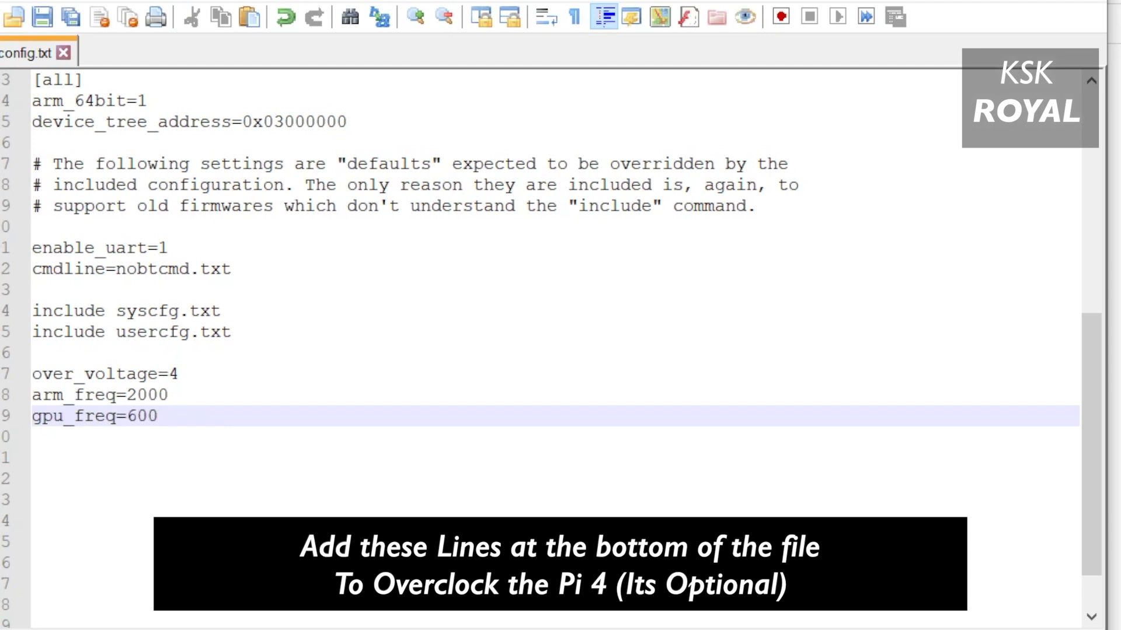
drag(32, 374, 32, 437)
click(32, 479)
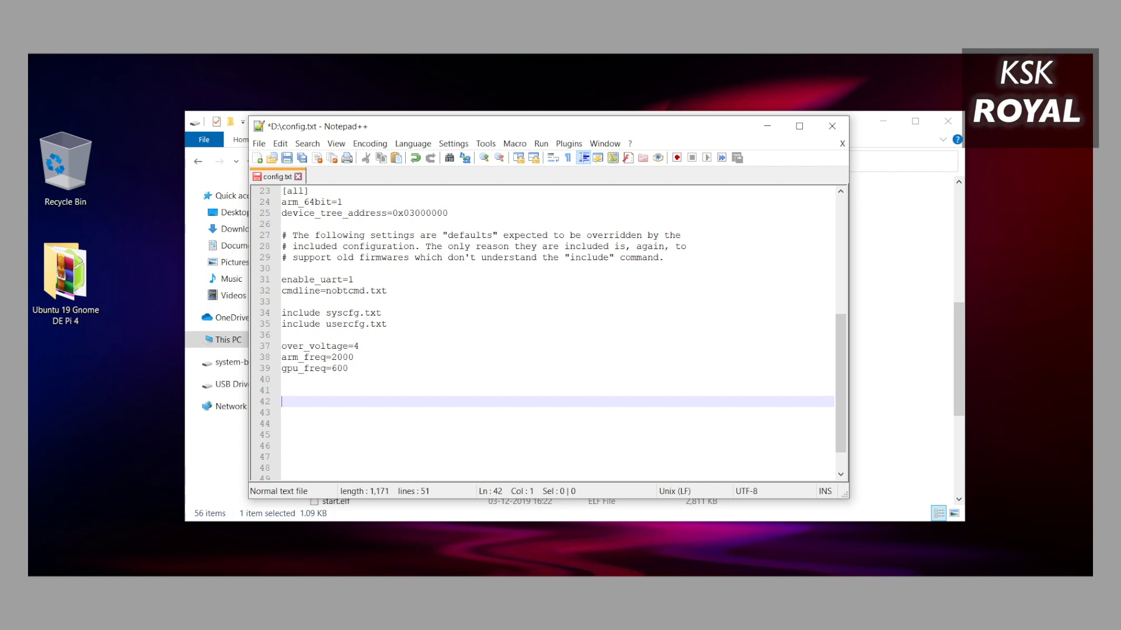
Save the edited config.txt and close the editor.
drag(282, 390, 282, 346)
click(282, 401)
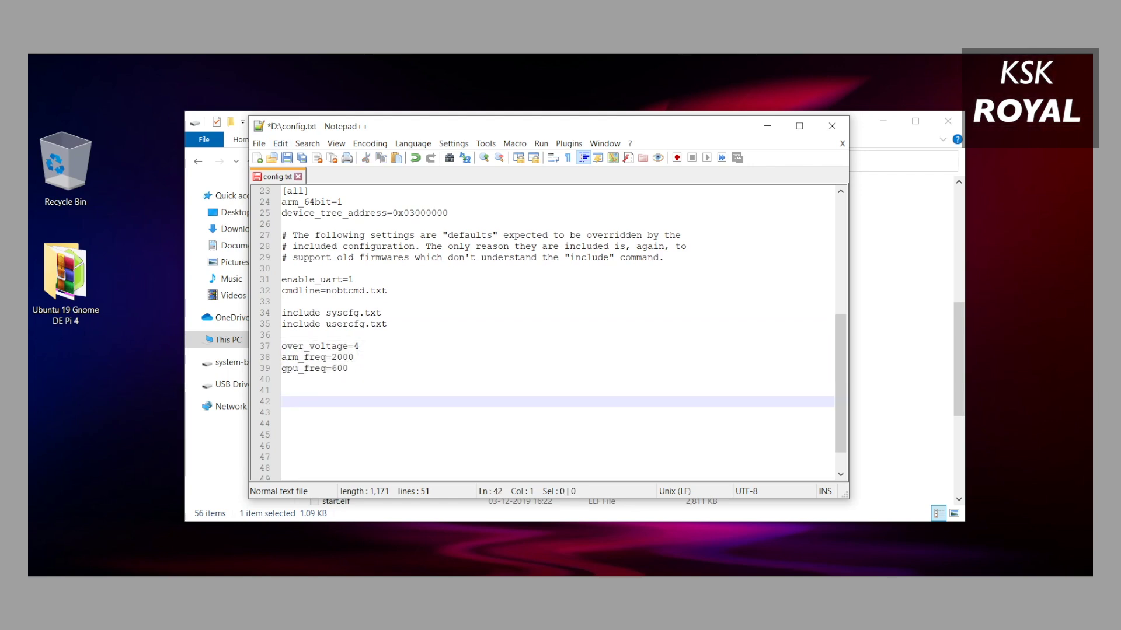
key(ctrl+s)
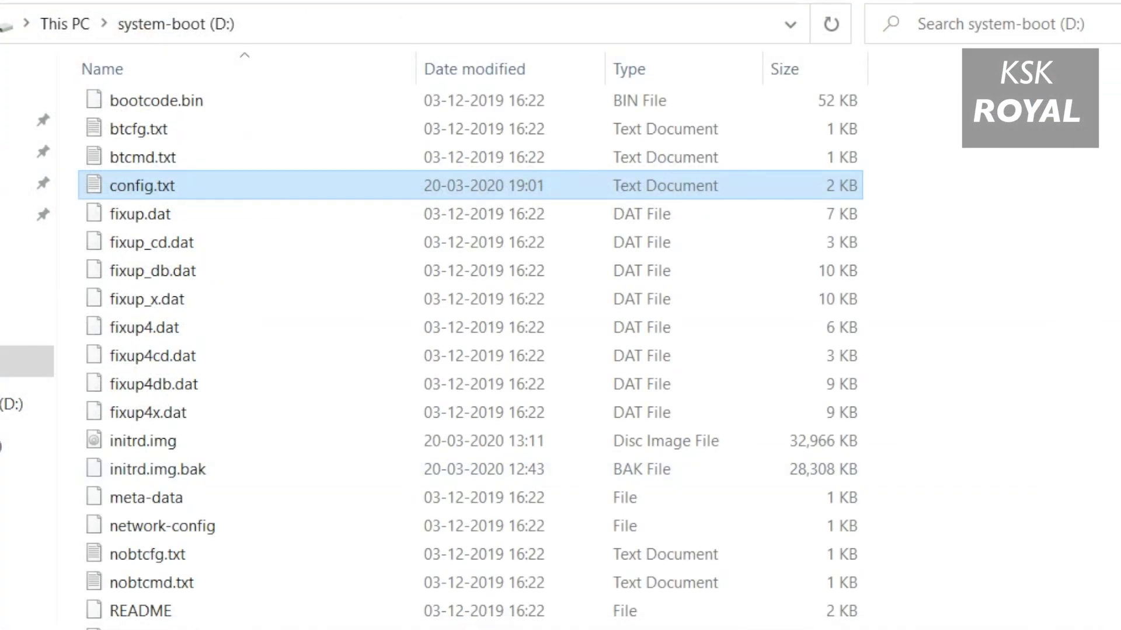
key(ctrl+space)
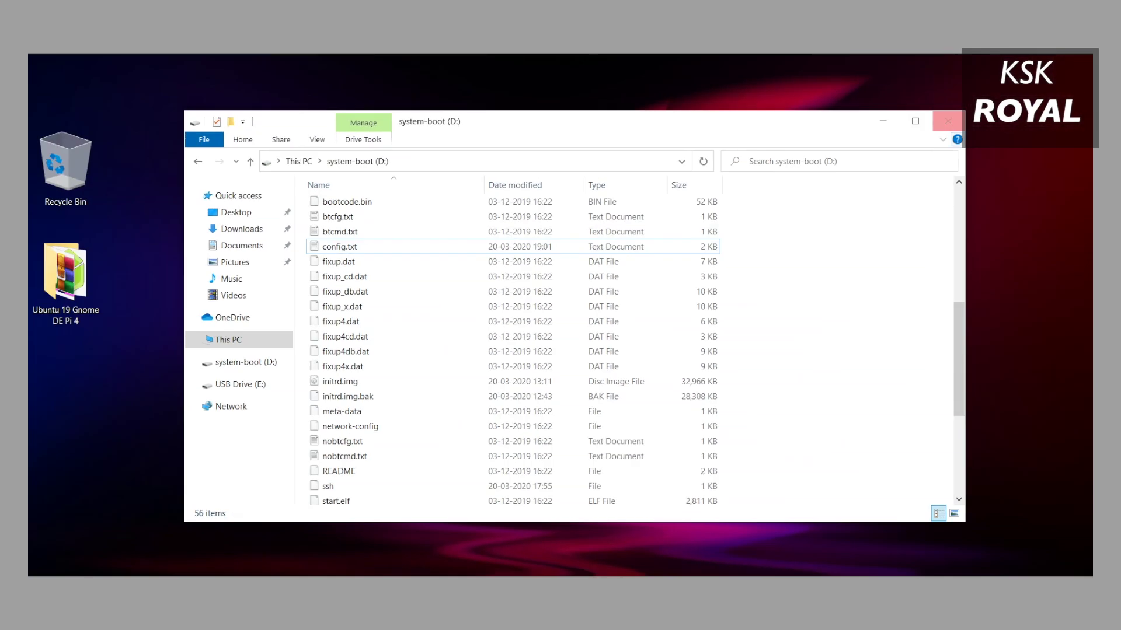
Close File Explorer, move the Ubuntu folder to the desktop centre and decline formatting drive E:.
key(alt+F4)
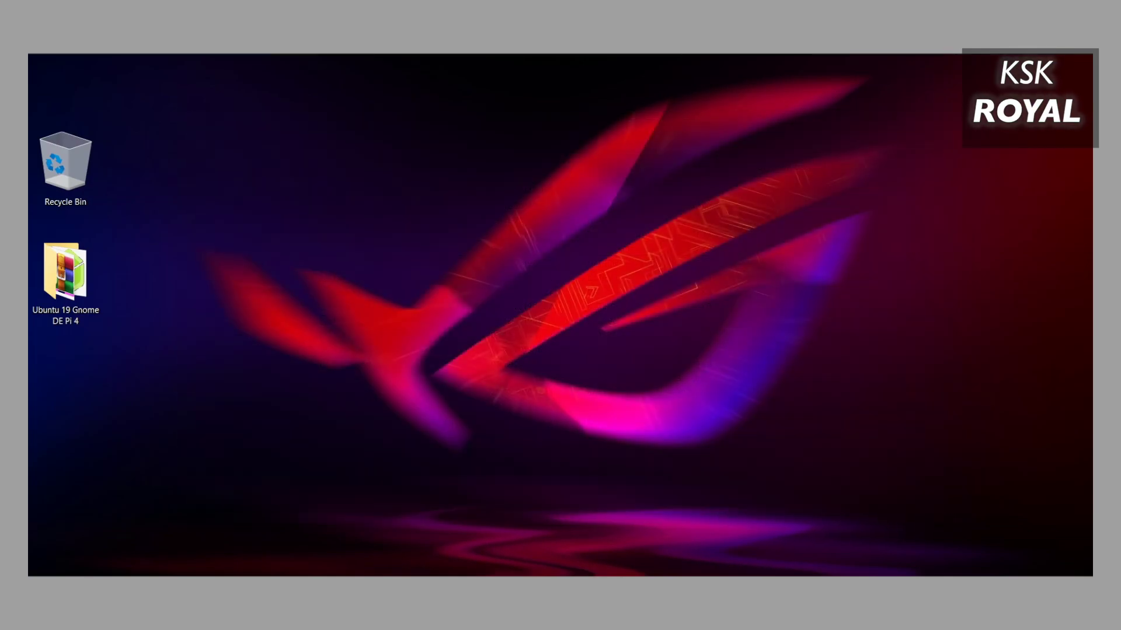
drag(65, 274, 517, 274)
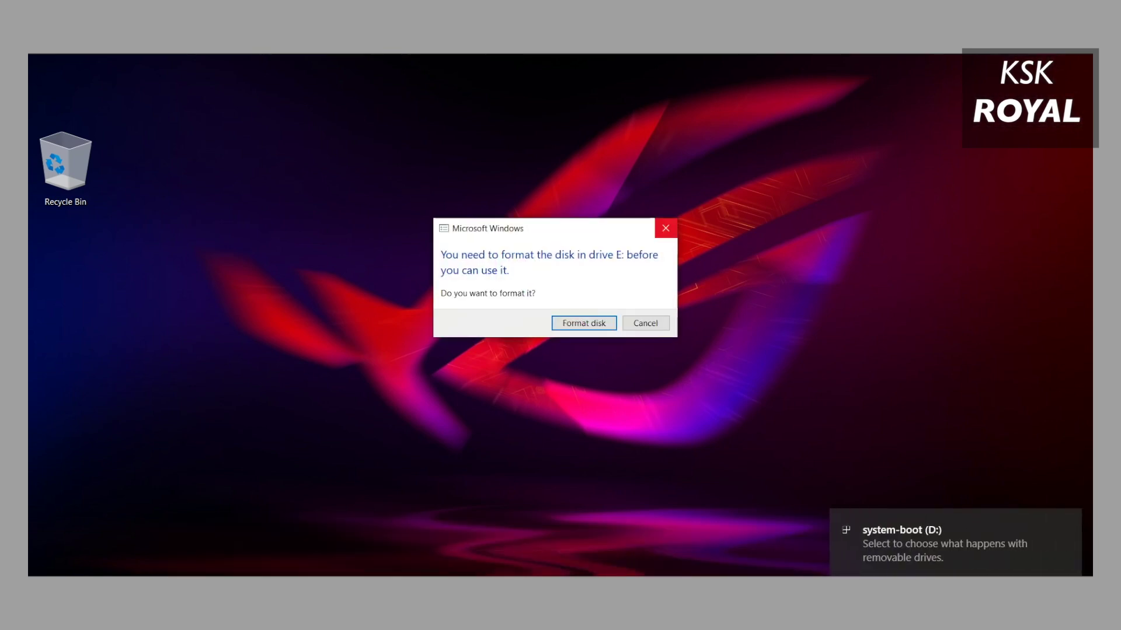
key(Escape)
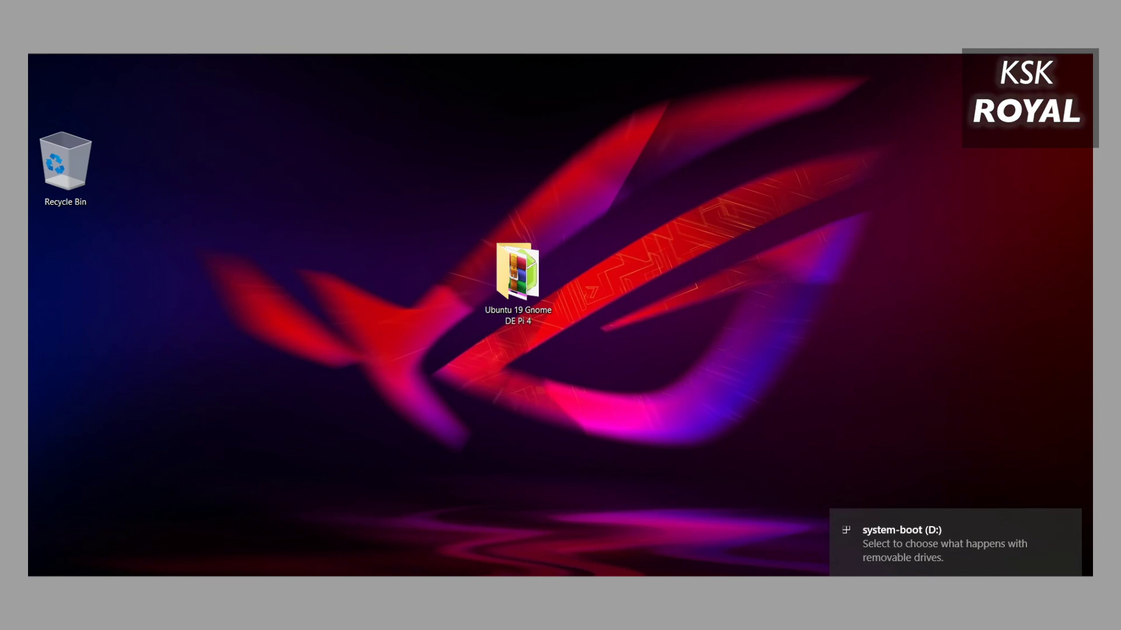
Reopen File Explorer on the system-boot (D:) drive and start editing the address bar.
key(super+e)
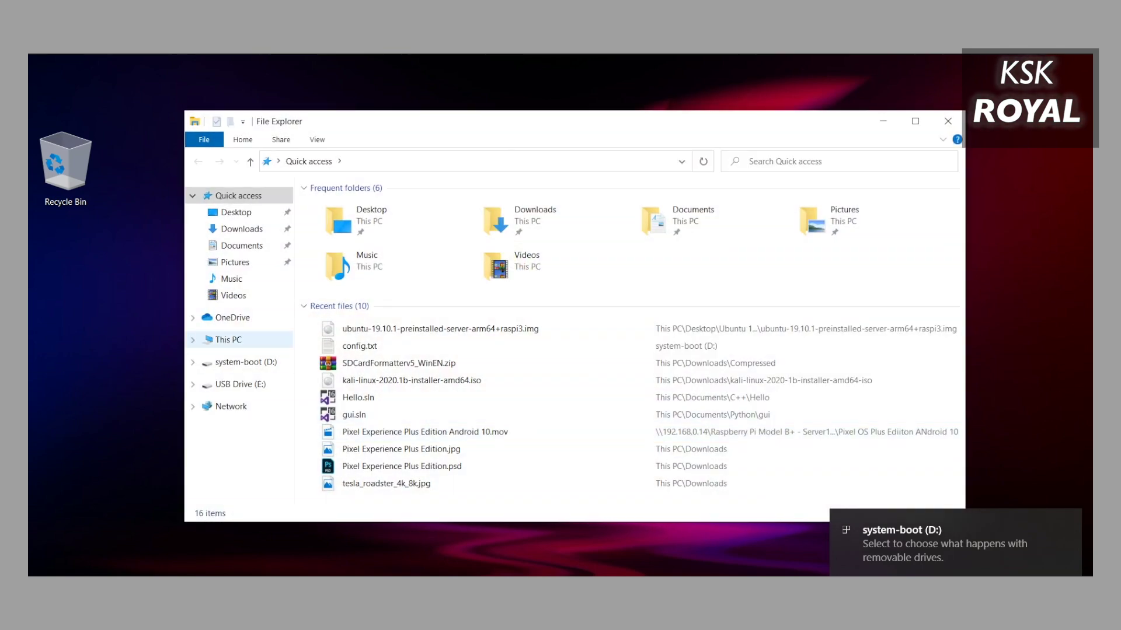
click(228, 339)
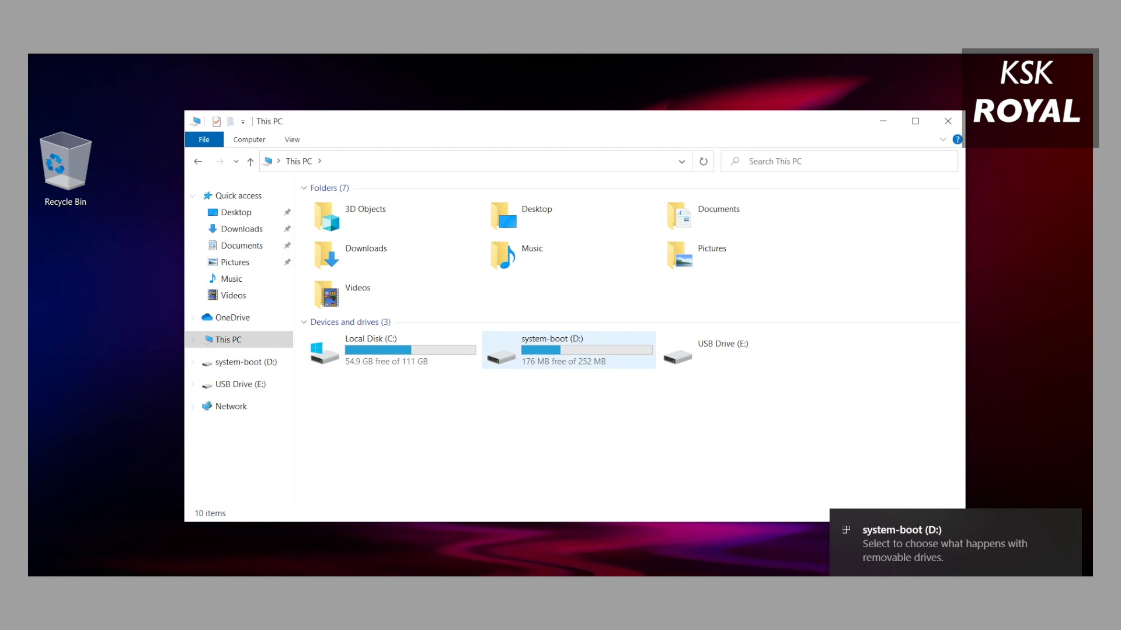
click(560, 351)
double_click(560, 350)
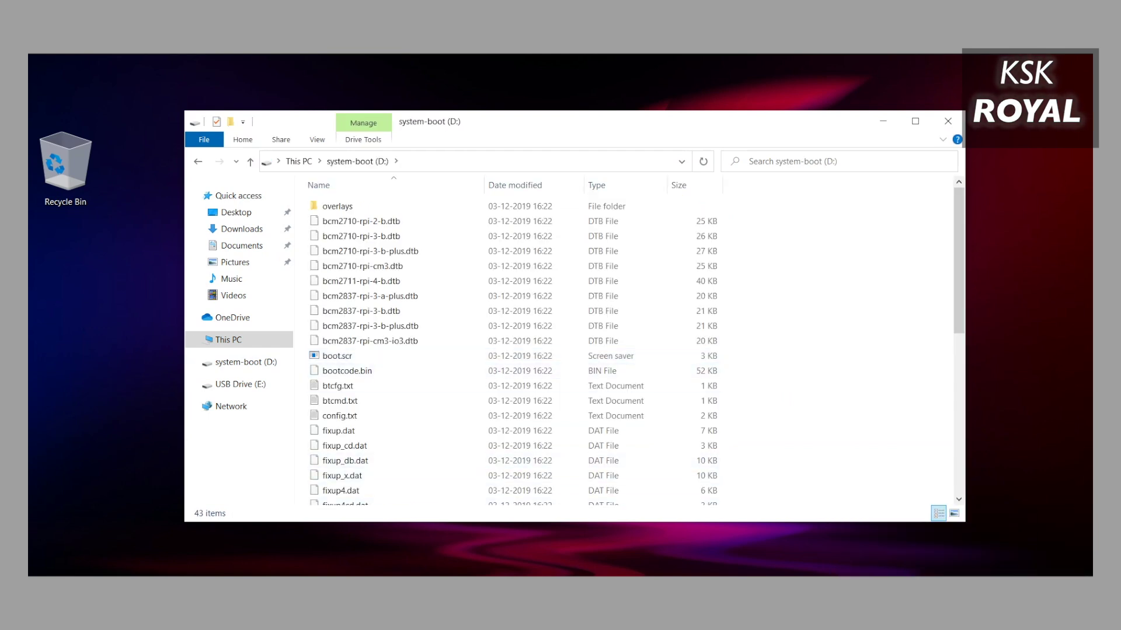
scroll(514, 350, down, 1)
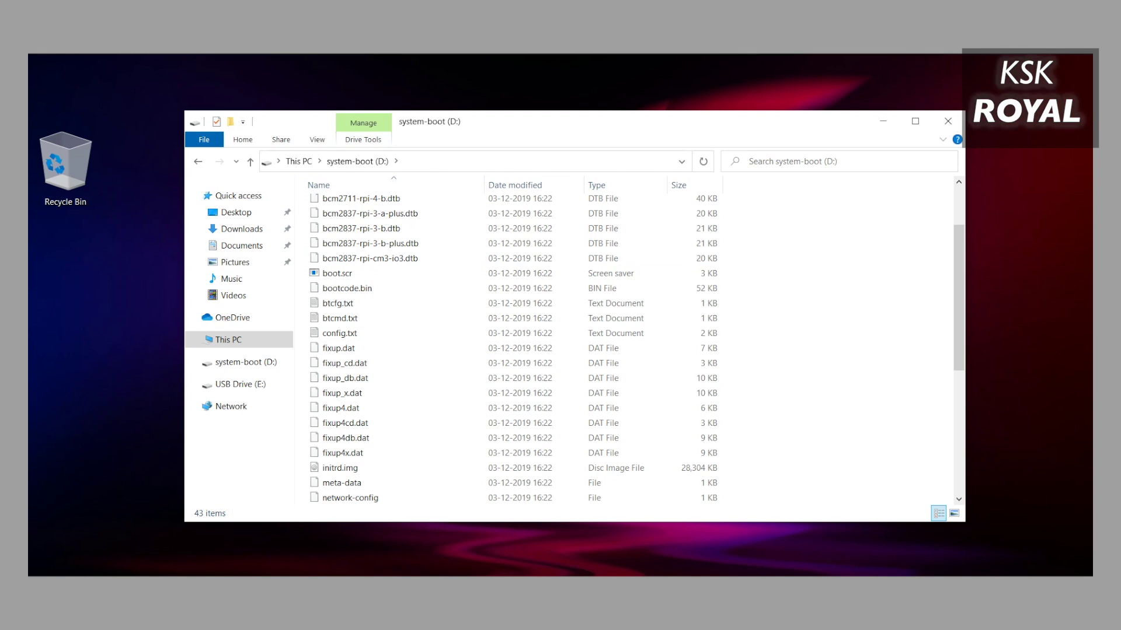
key(alt+d)
Open Command Prompt on the D: drive and run echo>\ssh to create an empty ssh file.
text(cmd)
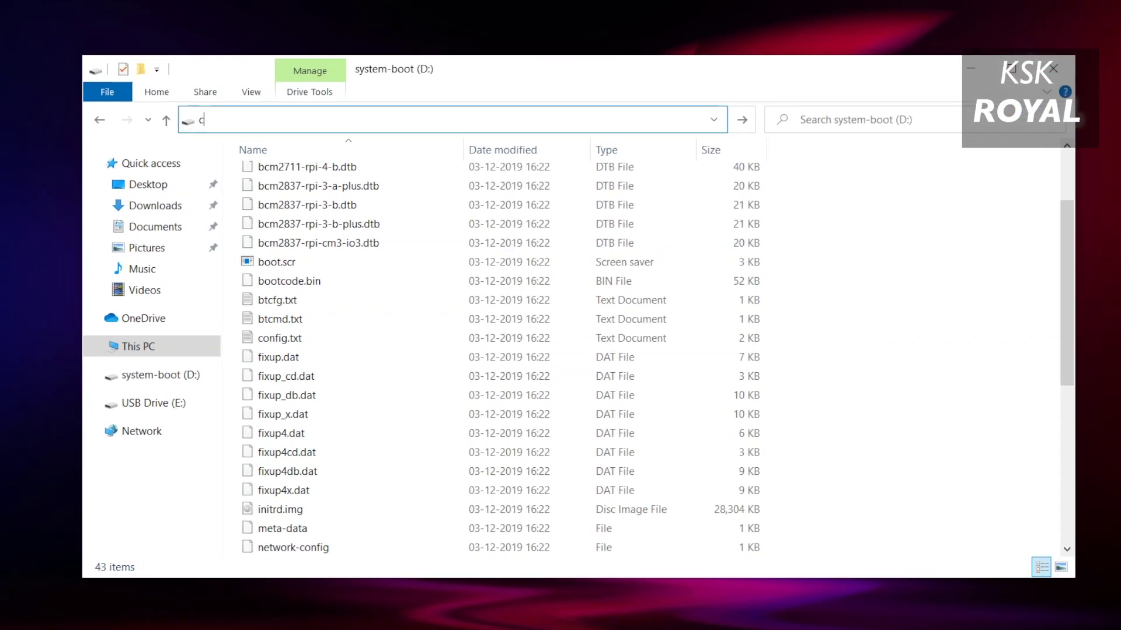
key(Return)
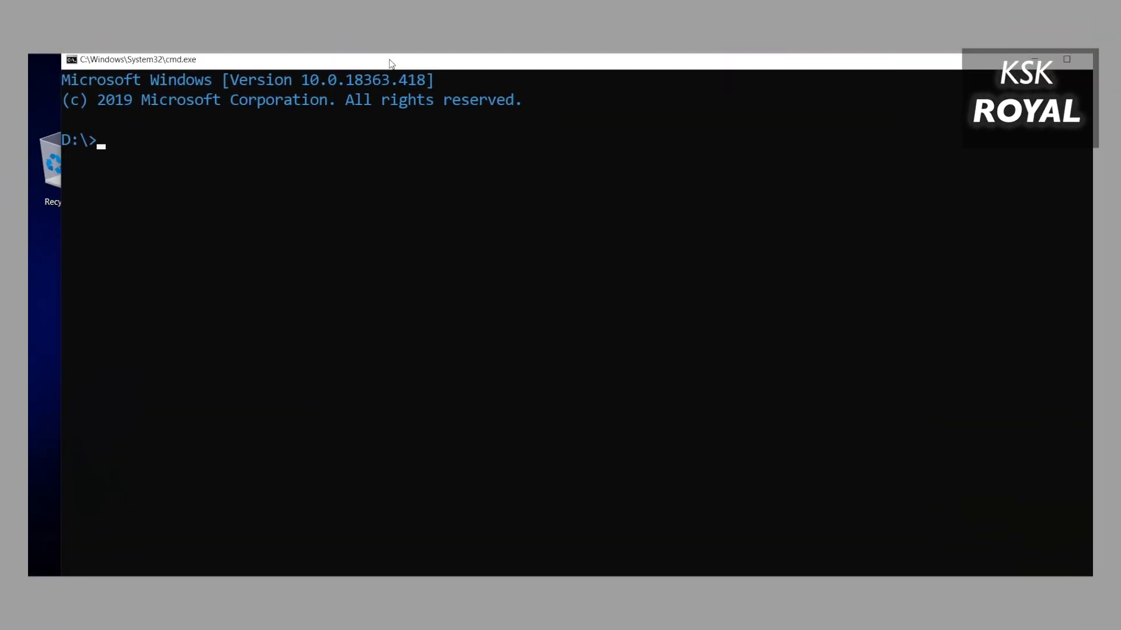
drag(391, 63, 430, 89)
text(echo>)
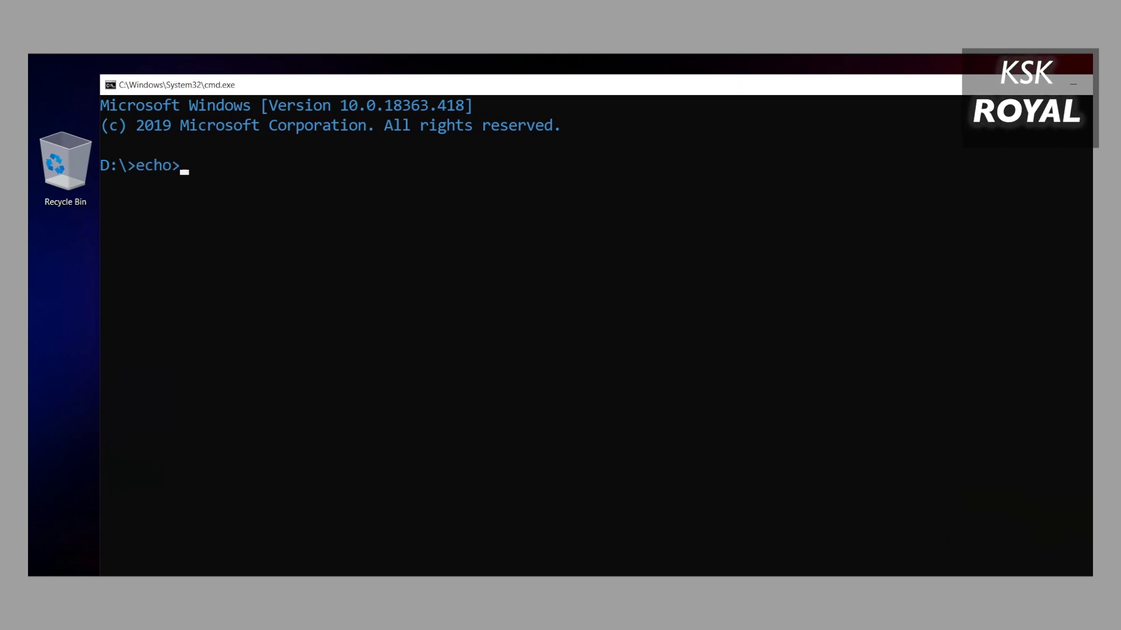
text(\ssh)
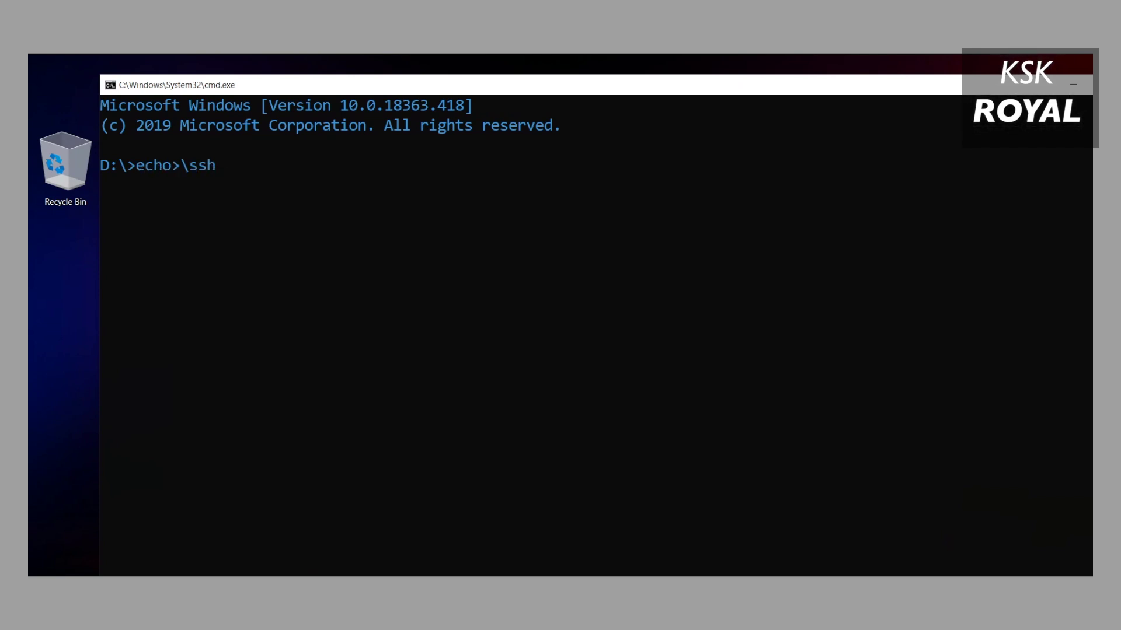
key(Return)
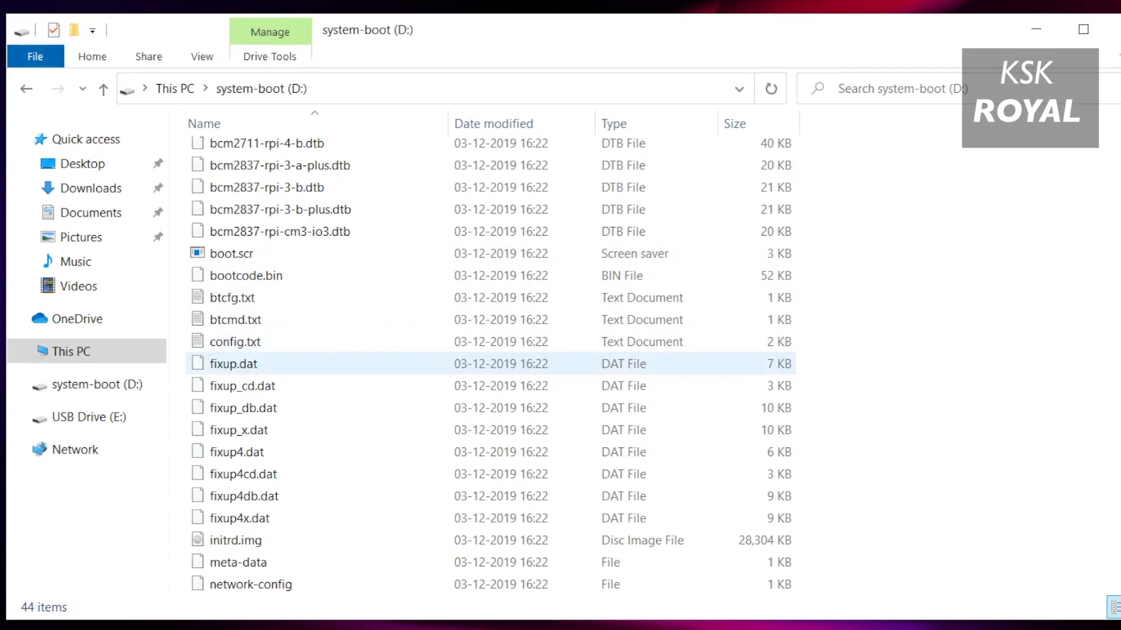
Check that the new 1 KB ssh file is listed on system-boot (D:), then refresh the desktop.
scroll(514, 350, down, 2)
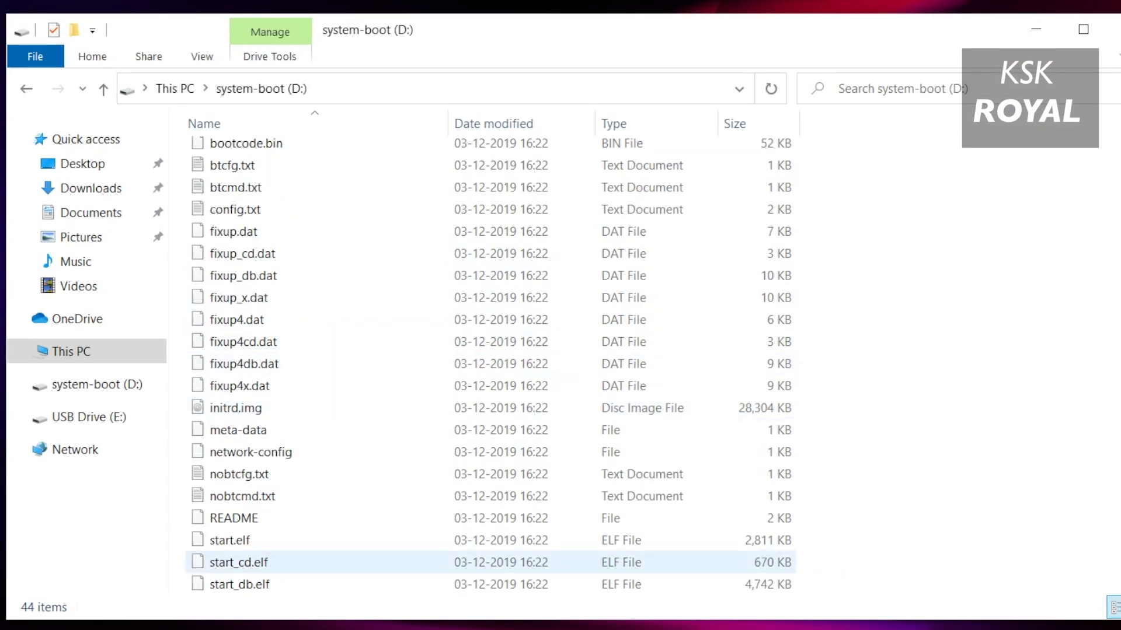
scroll(350, 562, down, 4)
click(350, 584)
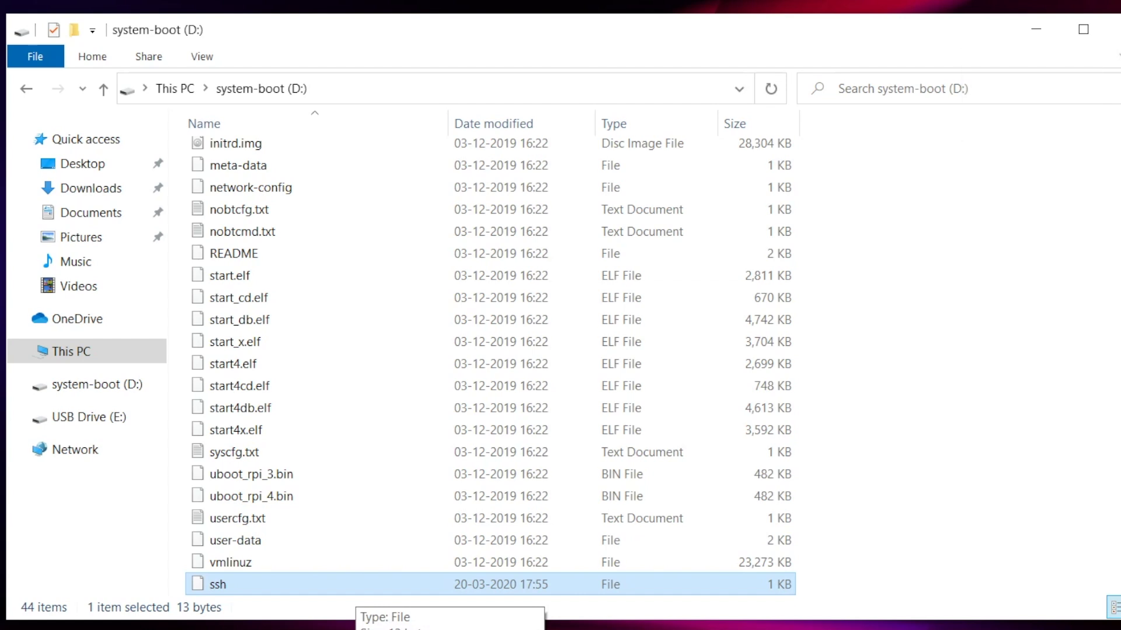
ctrl+click(379, 584)
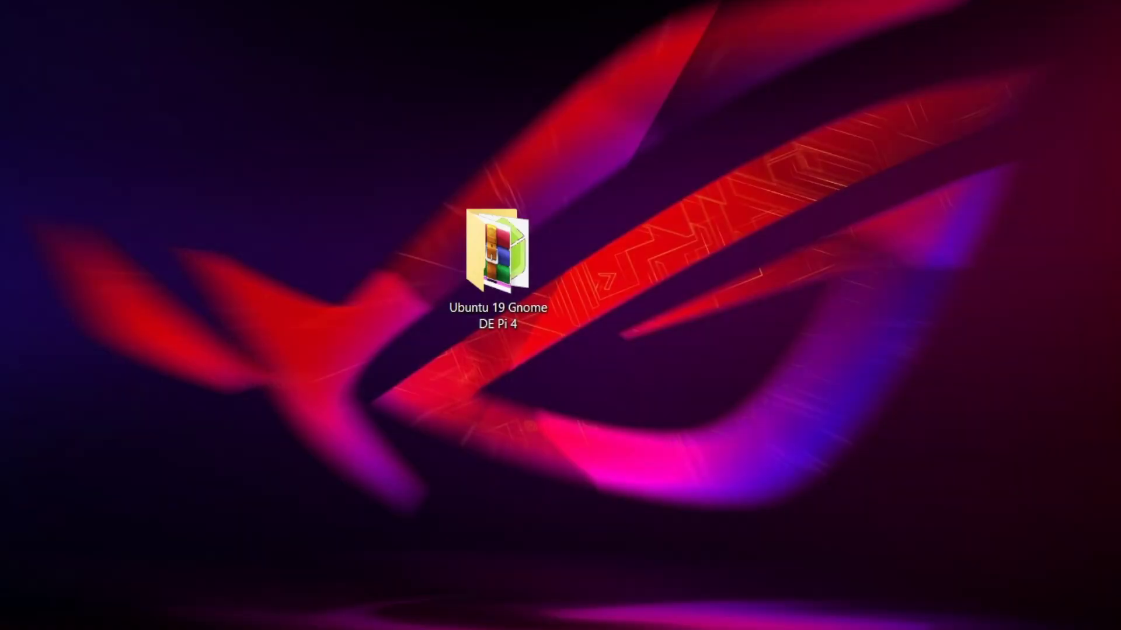
right_click(641, 53)
click(677, 113)
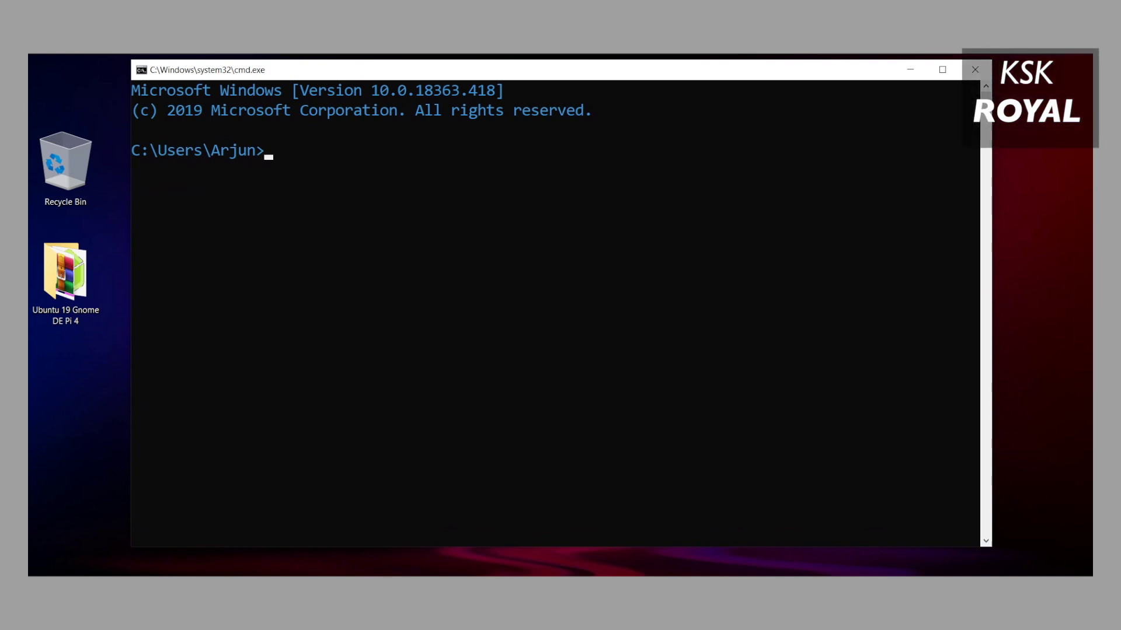
Run ssh on its own to confirm the OpenSSH client is available.
text(ssh)
key(Return)
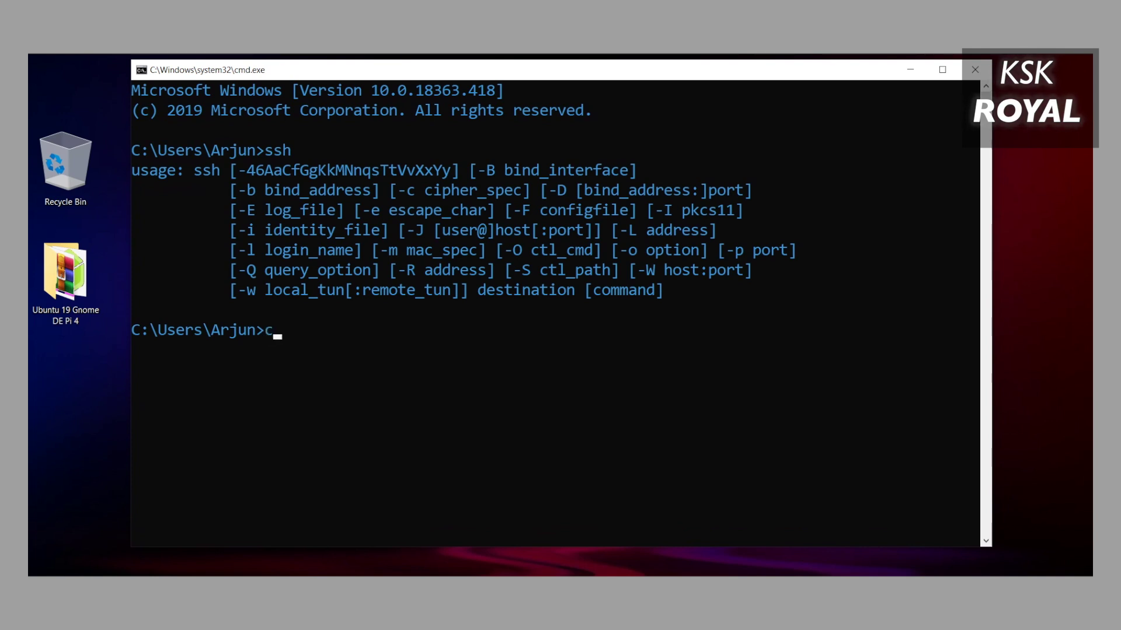
key(Return)
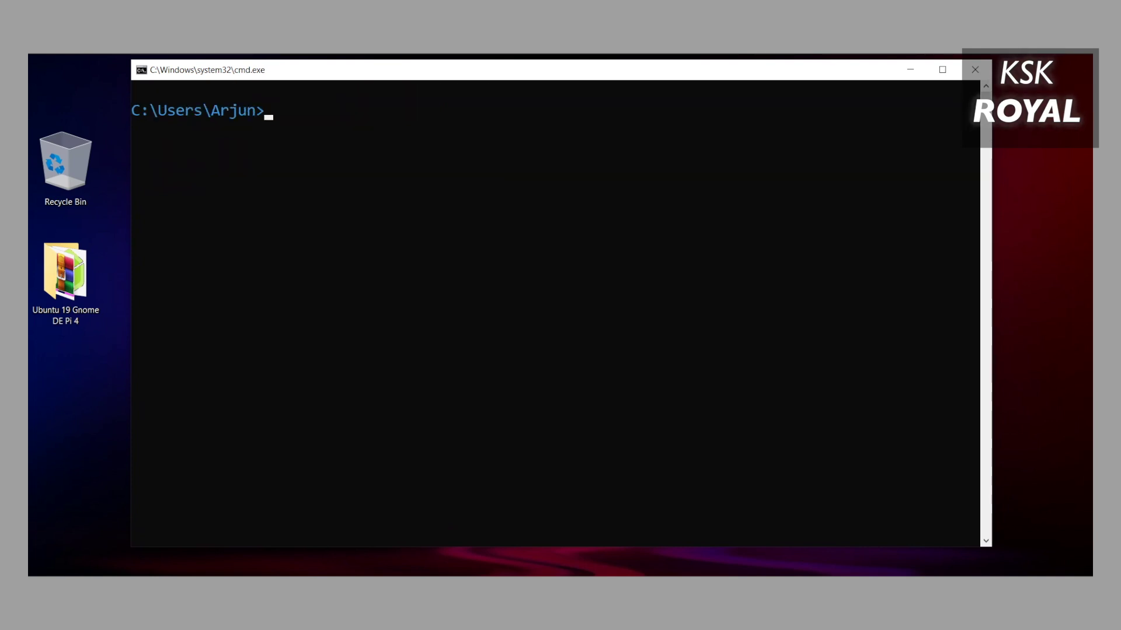
text(ssh )
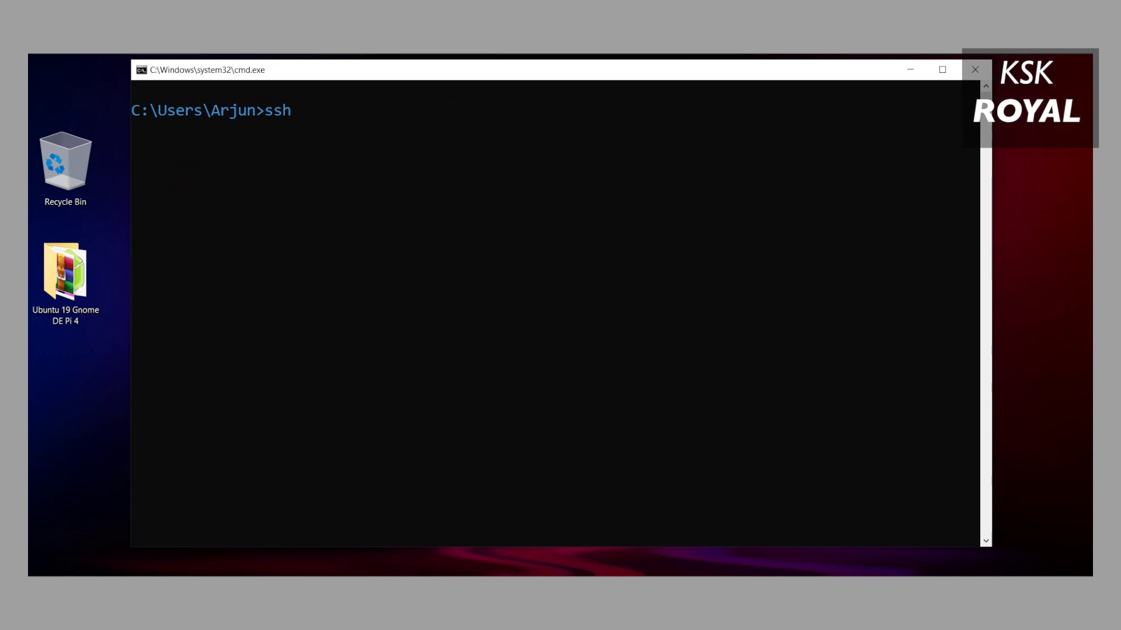
text(ubuntu)
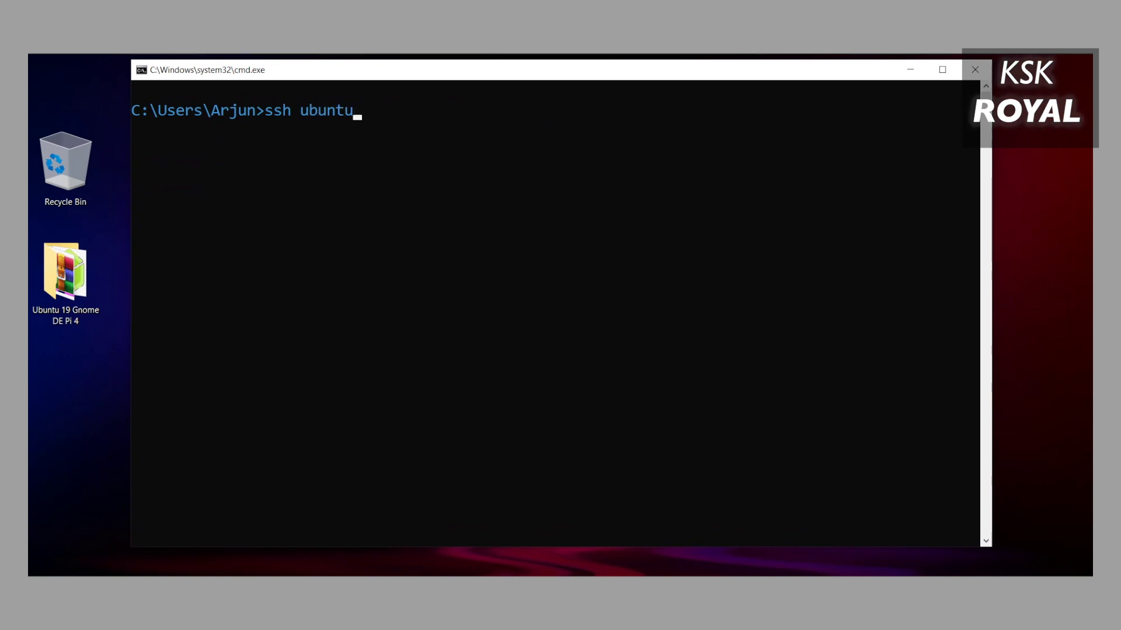
text(@192.168.0.10)
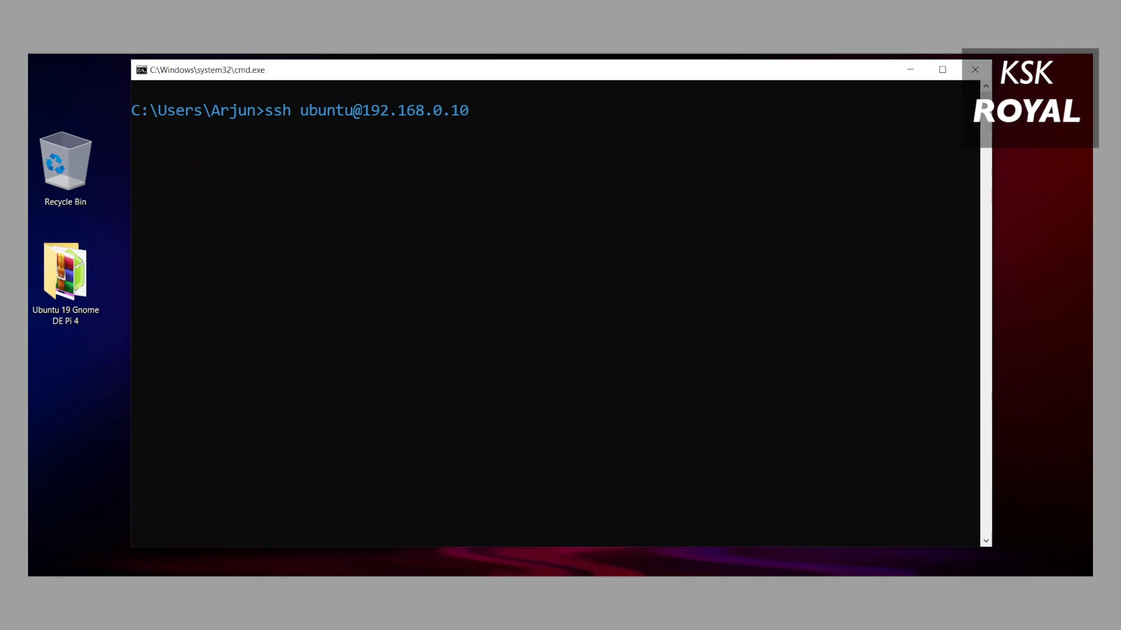
key(Return)
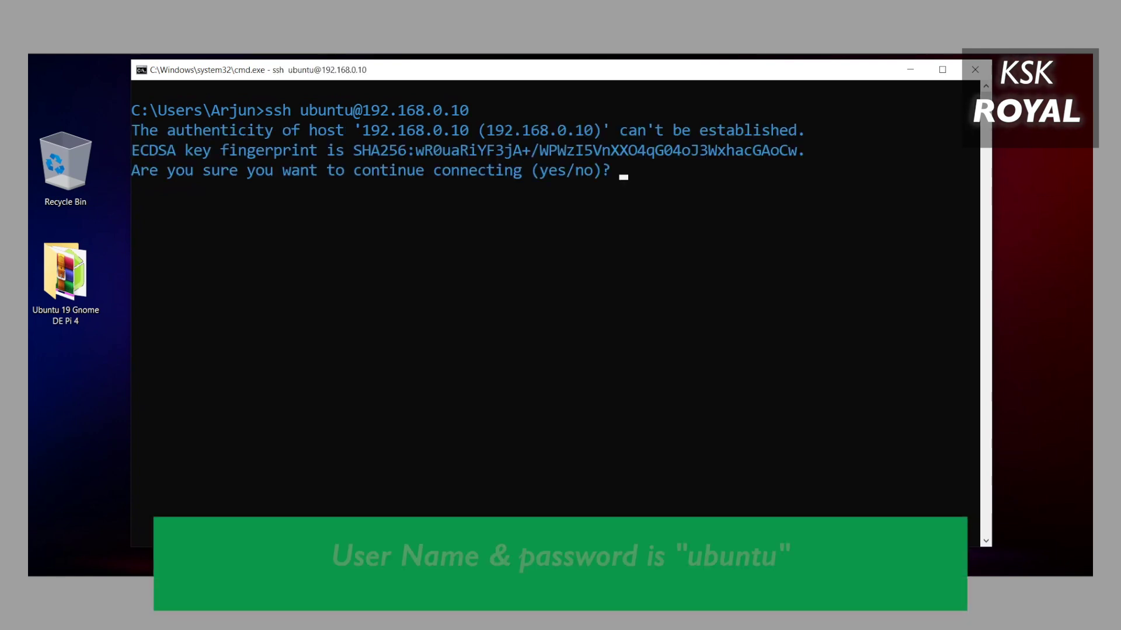
text(yes)
key(Return)
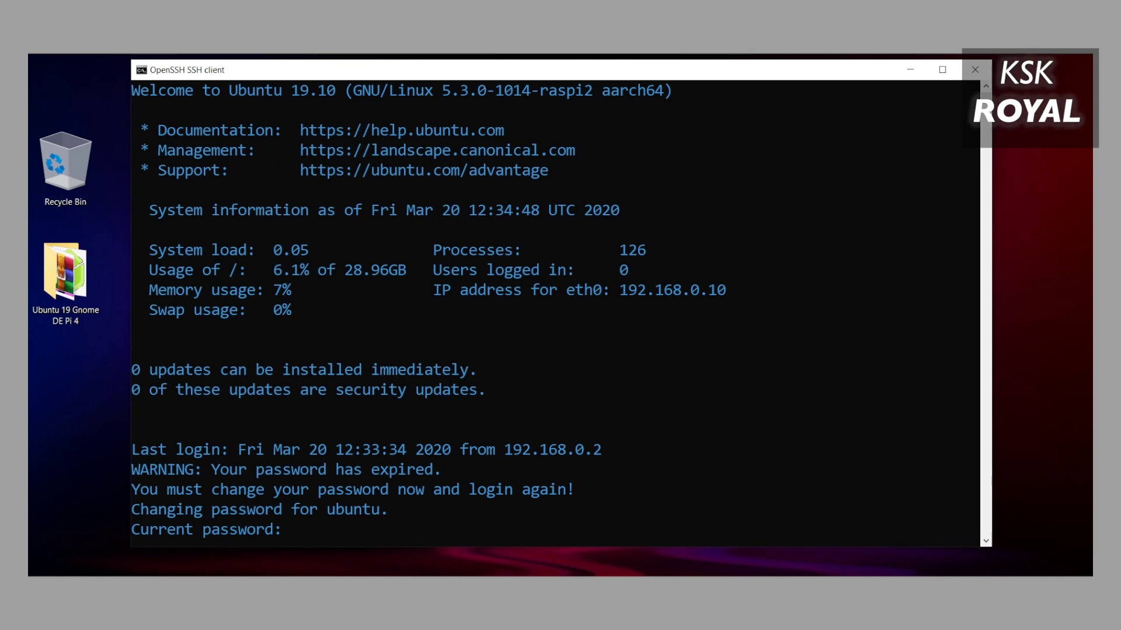
key(Return)
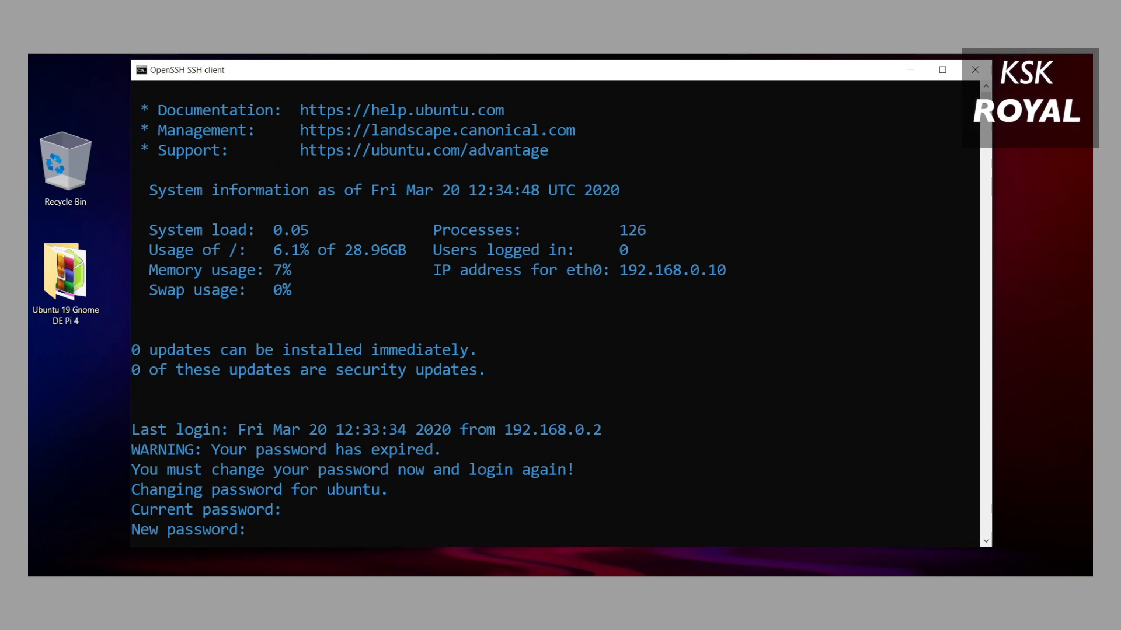
key(Return)
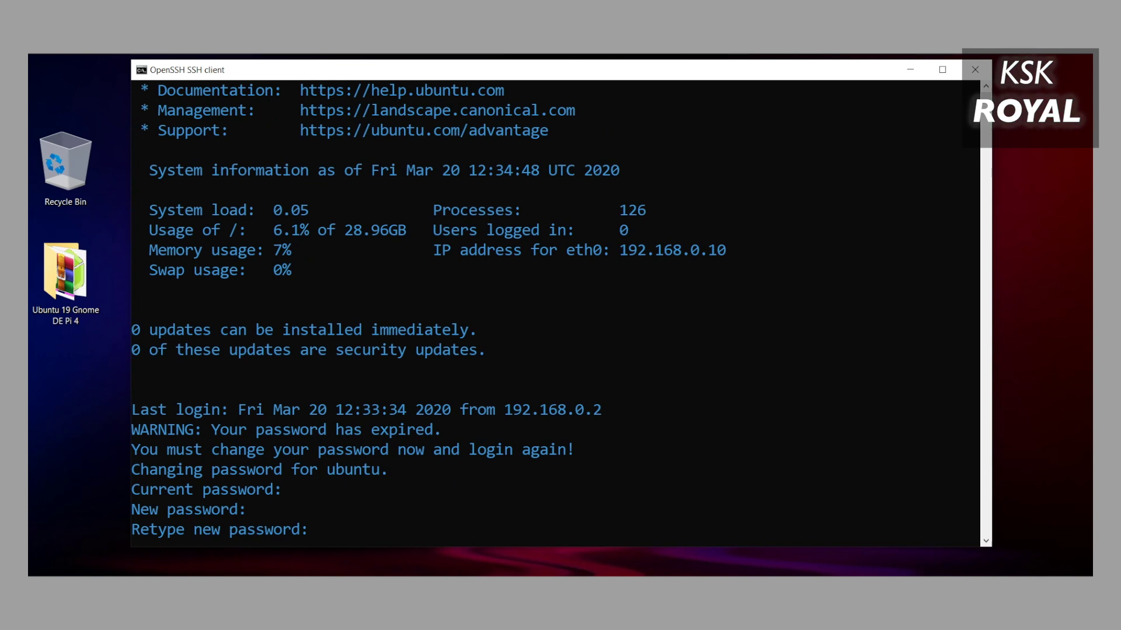
key(Return)
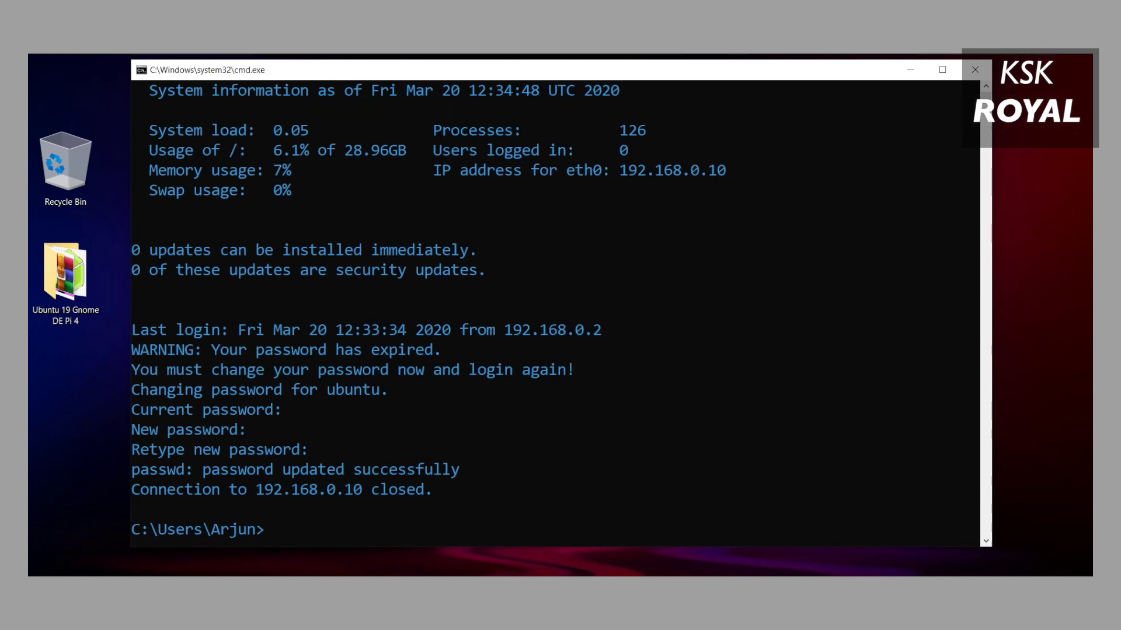
text(cls)
key(Return)
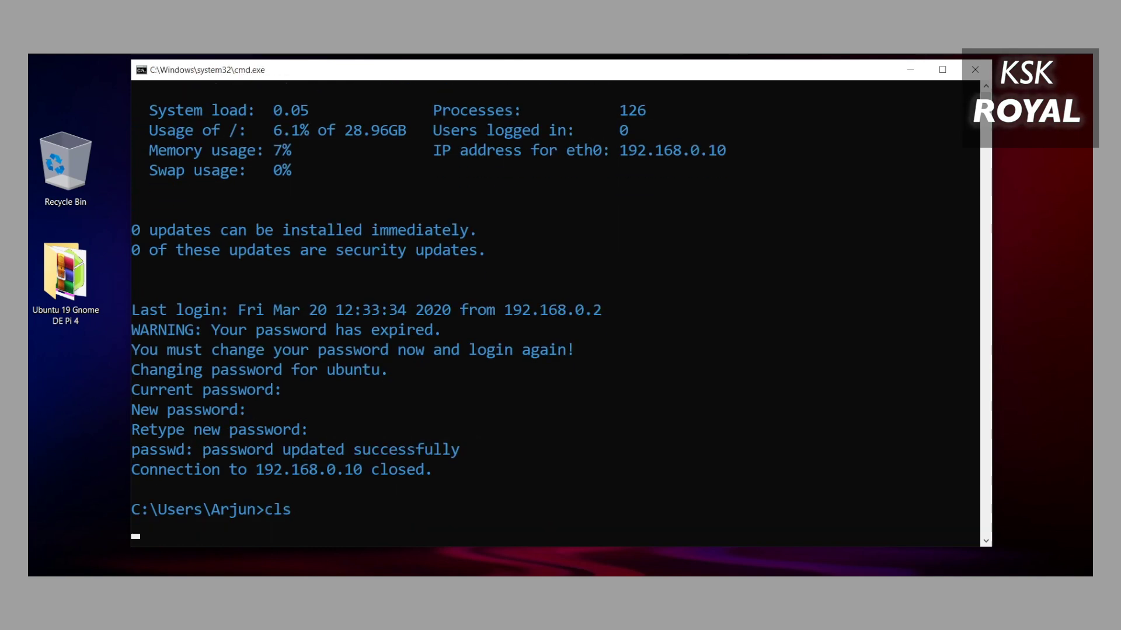
text(ssh)
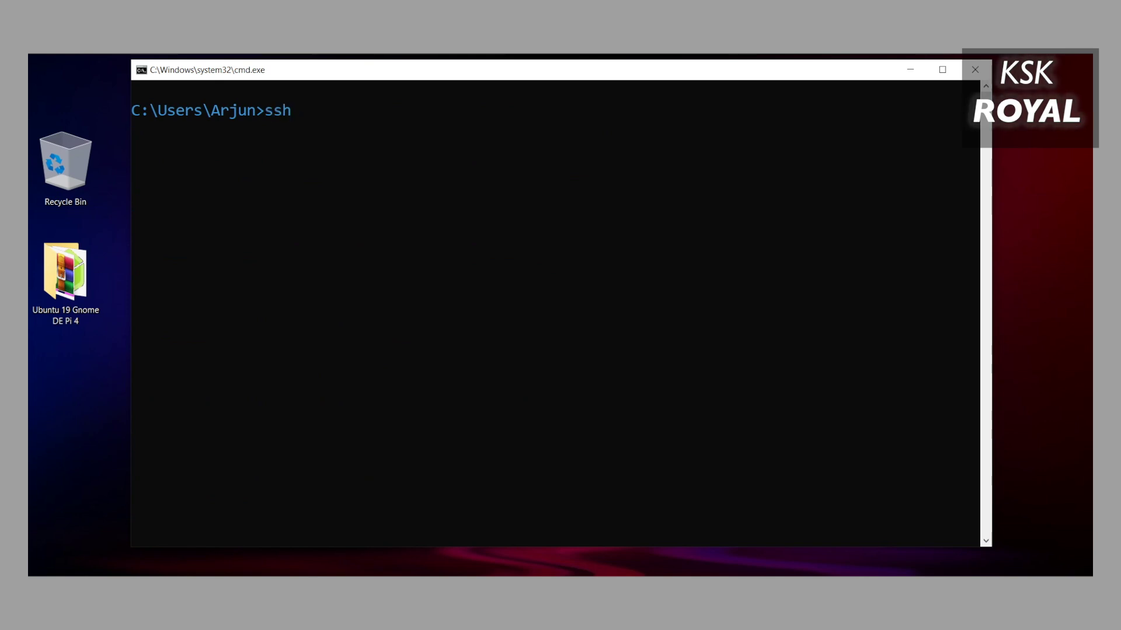
text( ubuntu@192.168.0)
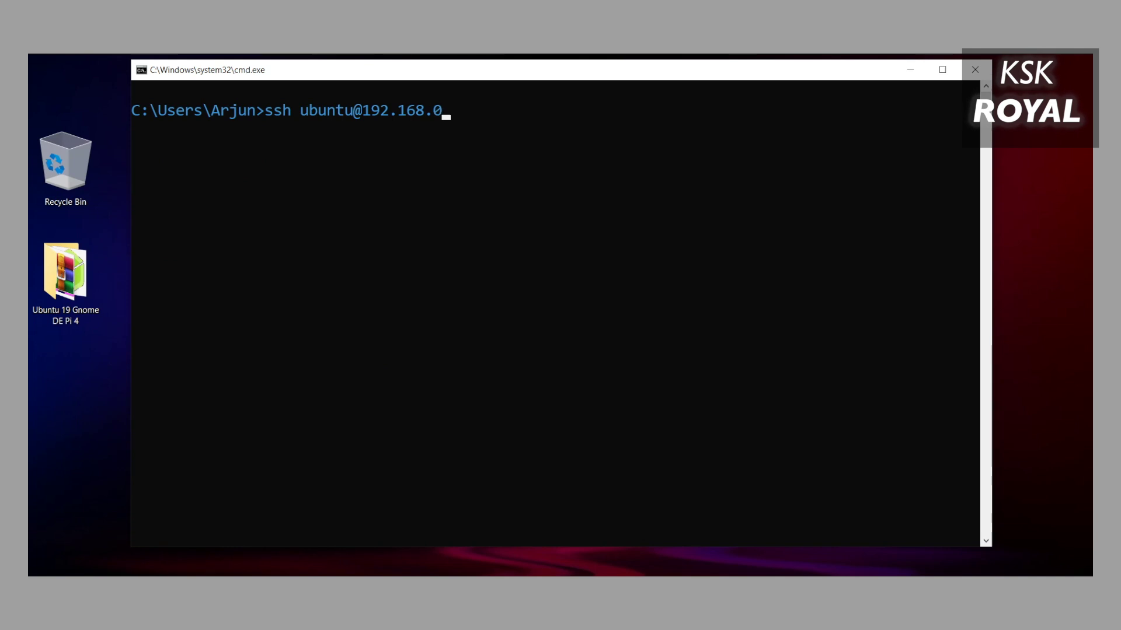
text(.10)
key(Return)
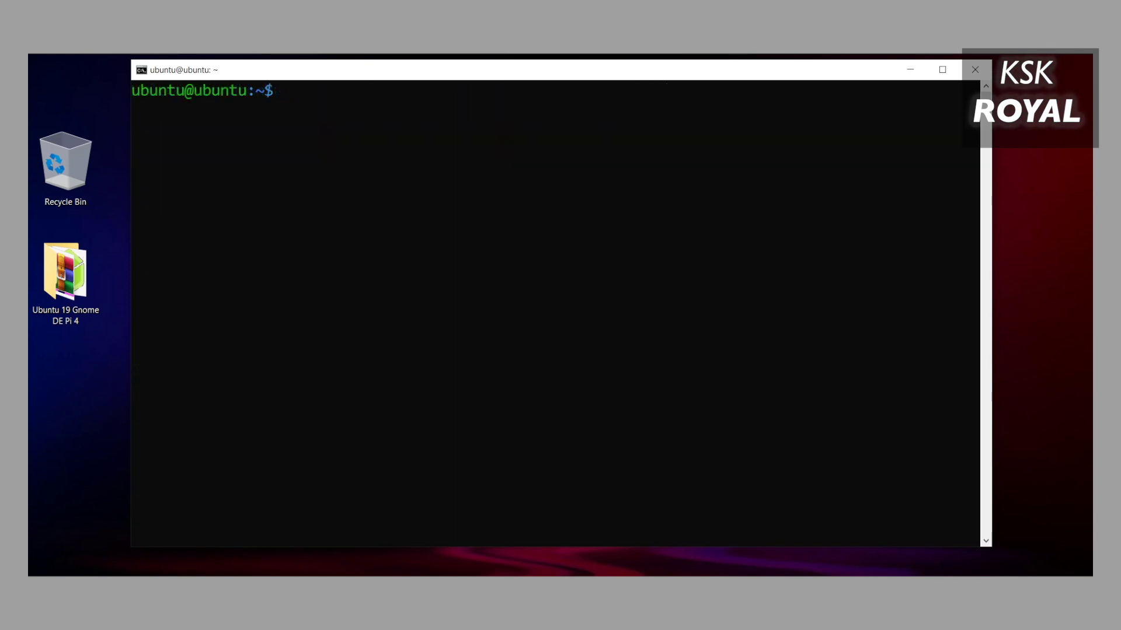
Show the working directory with pwd and refresh package lists with sudo apt-get update.
text(pwd)
key(Return)
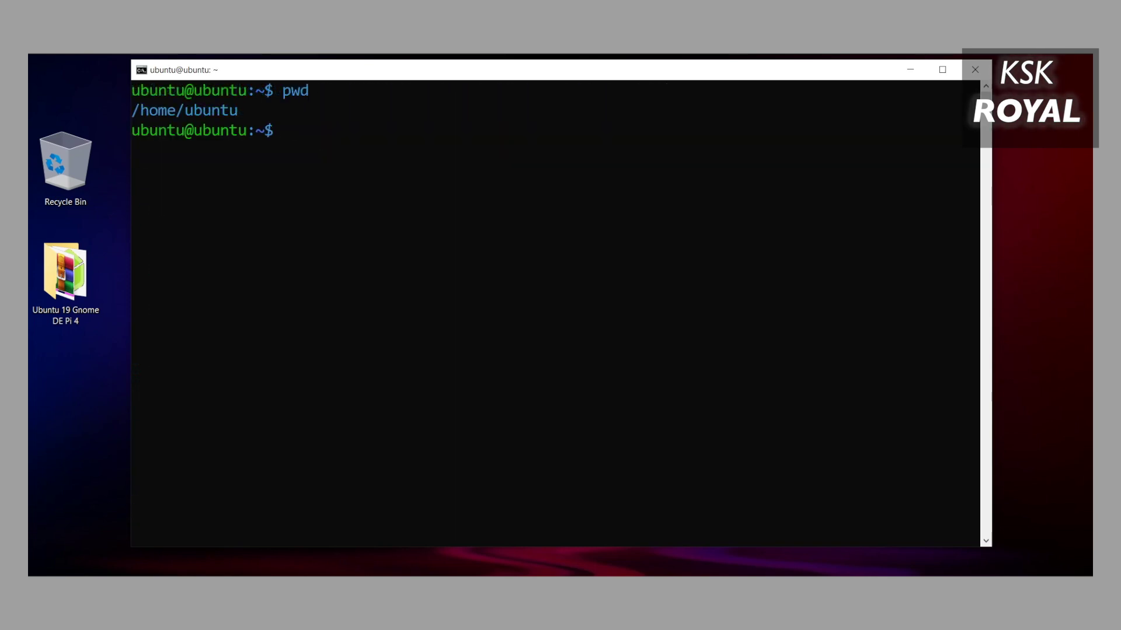
text(sudo apt-get update)
key(Return)
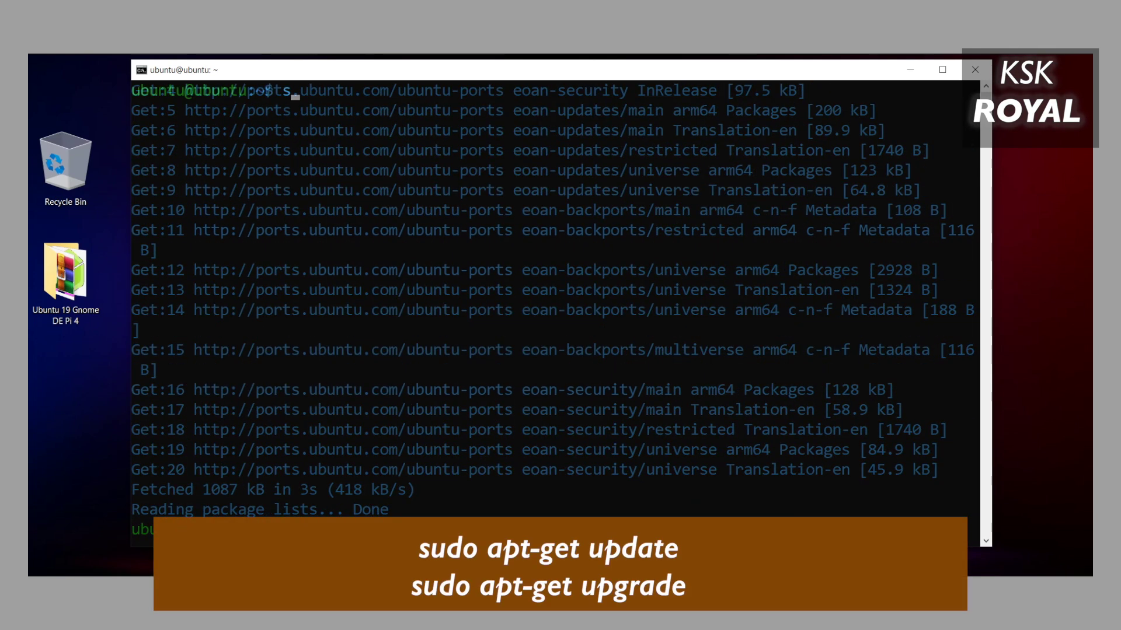
Upgrade all installed packages with sudo apt-get upgrade, answering y to continue.
text(sud)
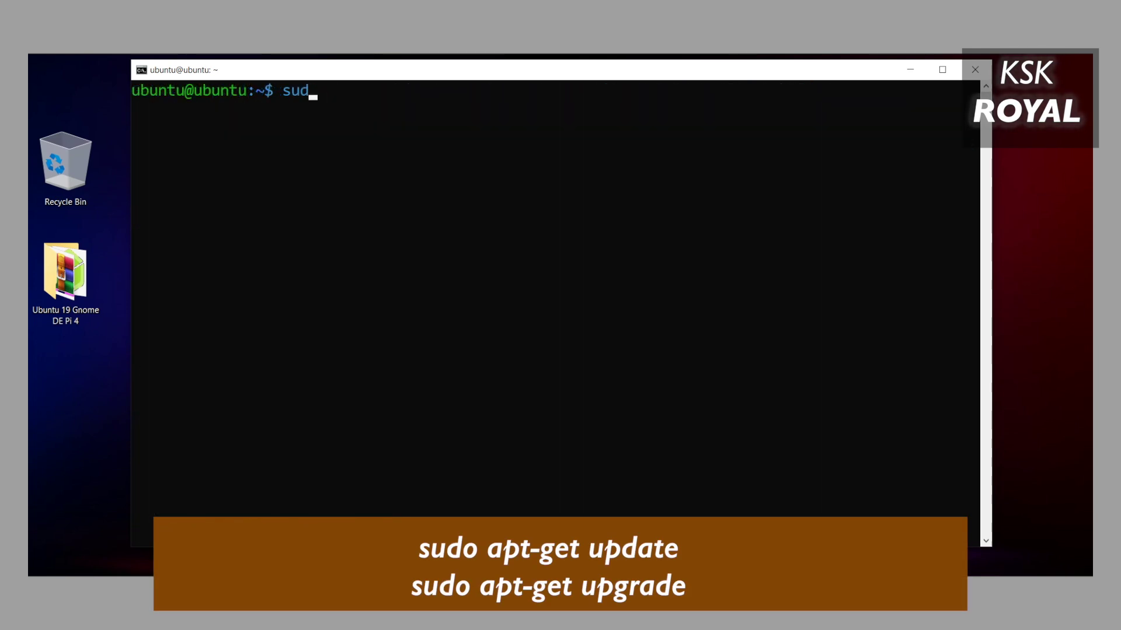
text(o apt-get u)
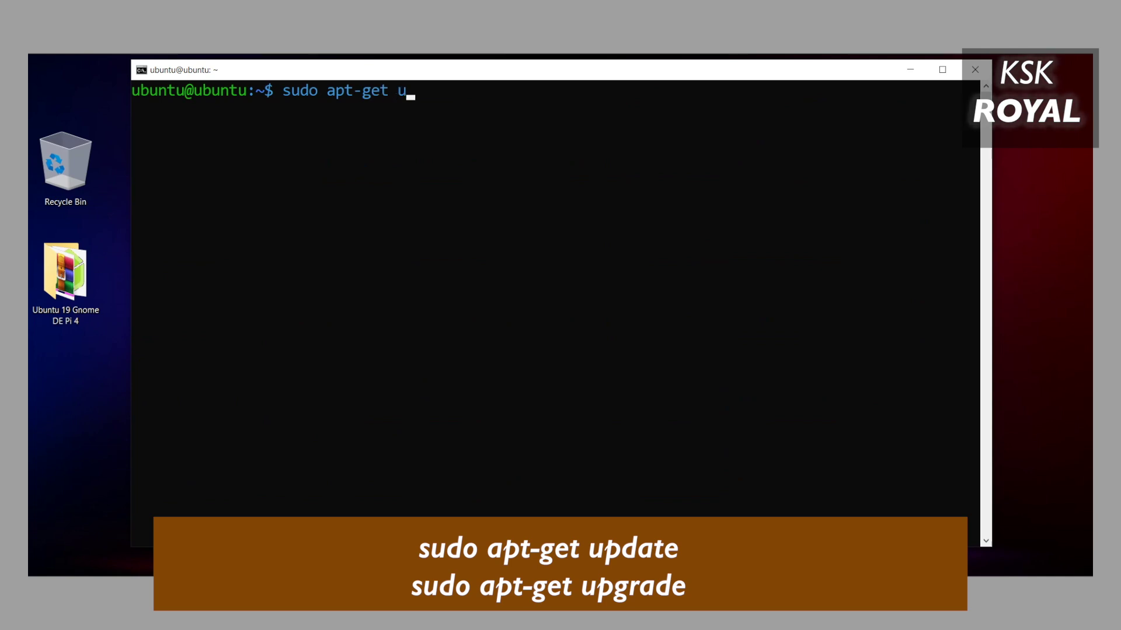
text(pgrade)
key(Return)
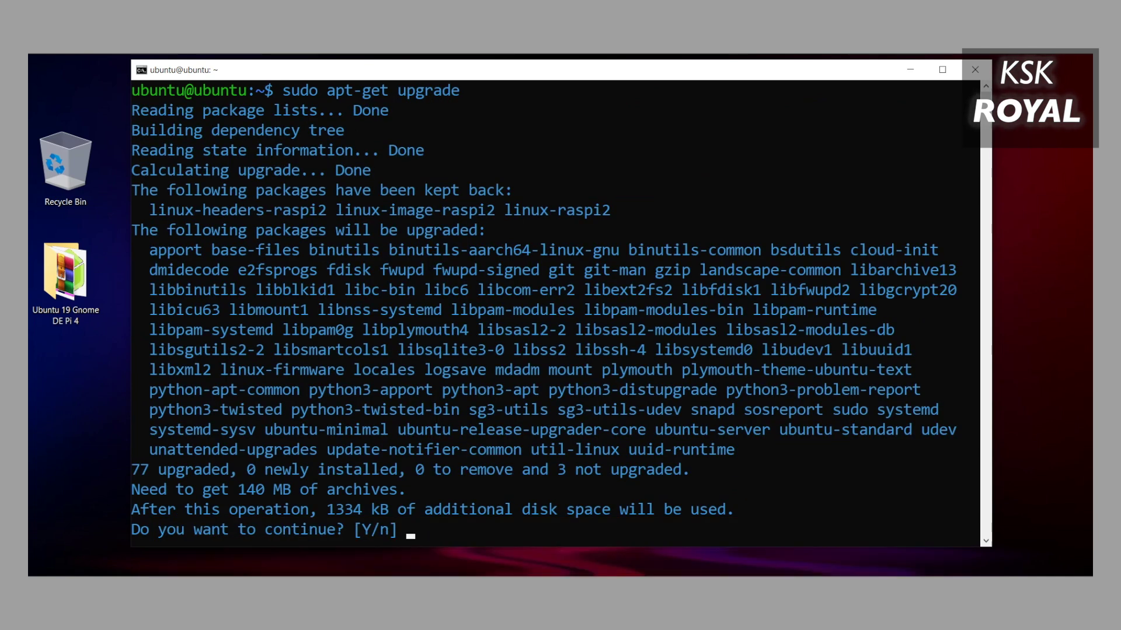
text(y)
key(Return)
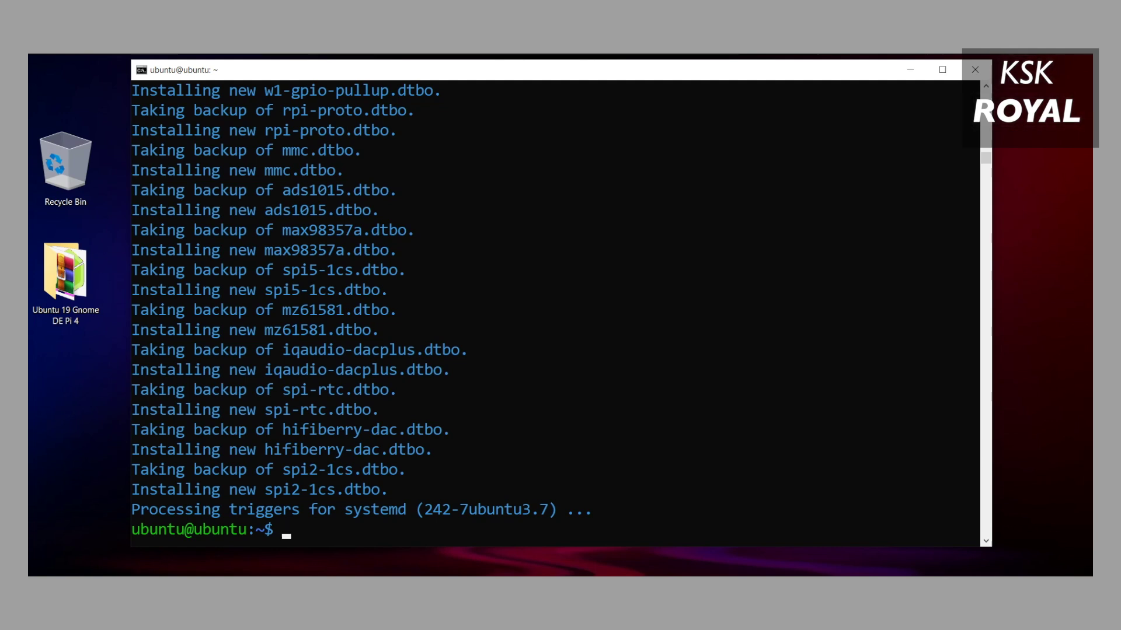
Clear the terminal and run sudo apt-get install ubuntu-gnome-desktop, confirming with y.
text(lear)
key(Return)
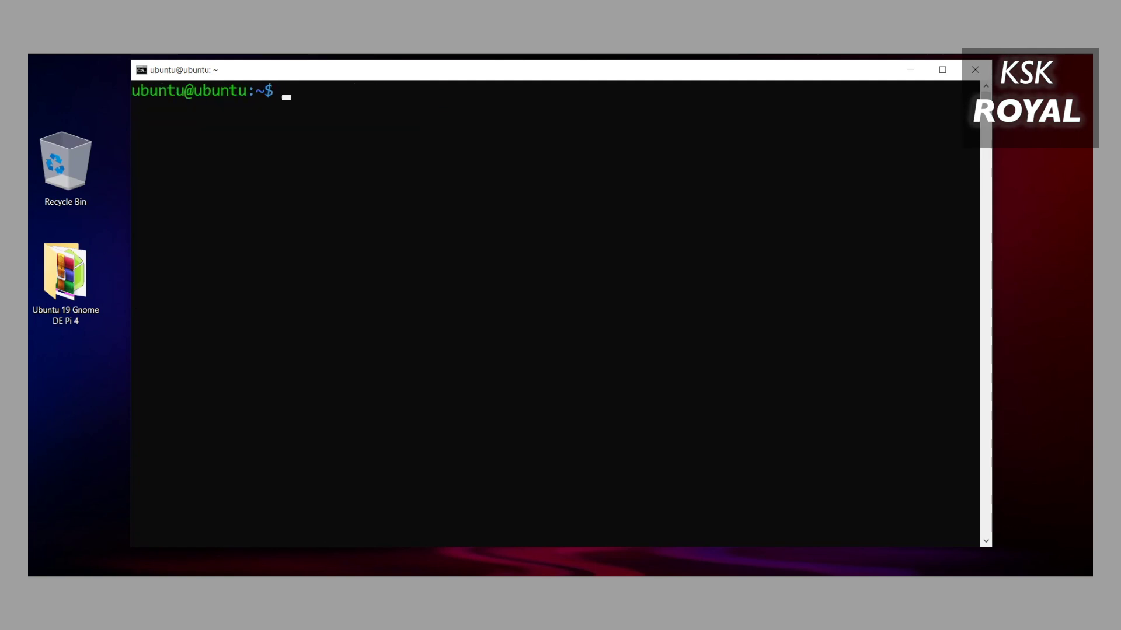
text(sudo apt-get install )
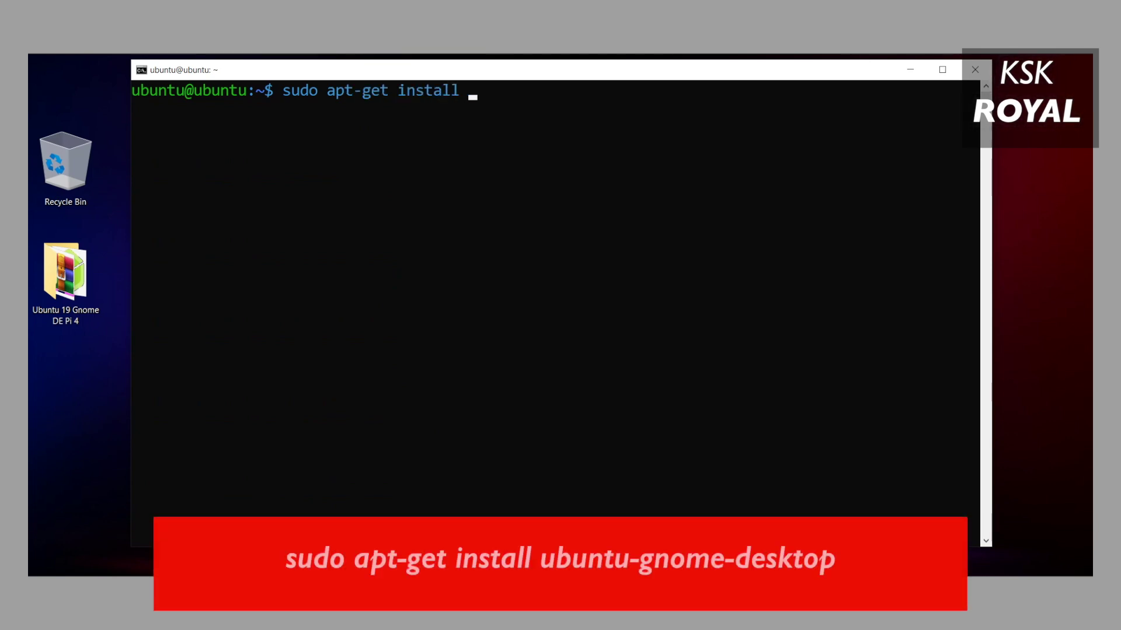
text(ubuntu-g)
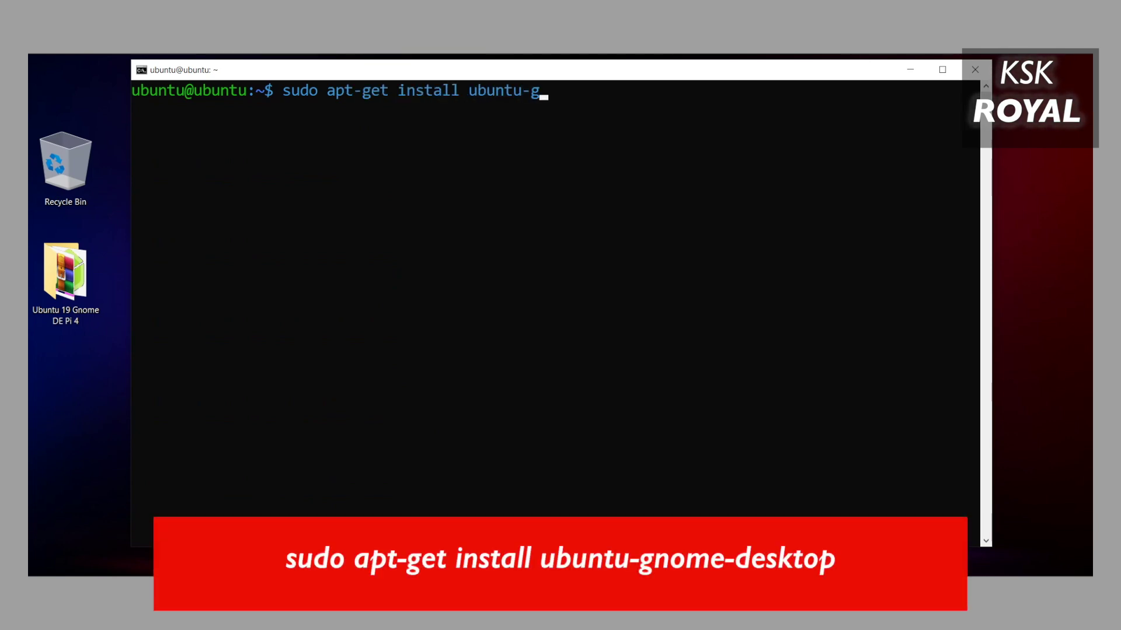
text(nome-desktop)
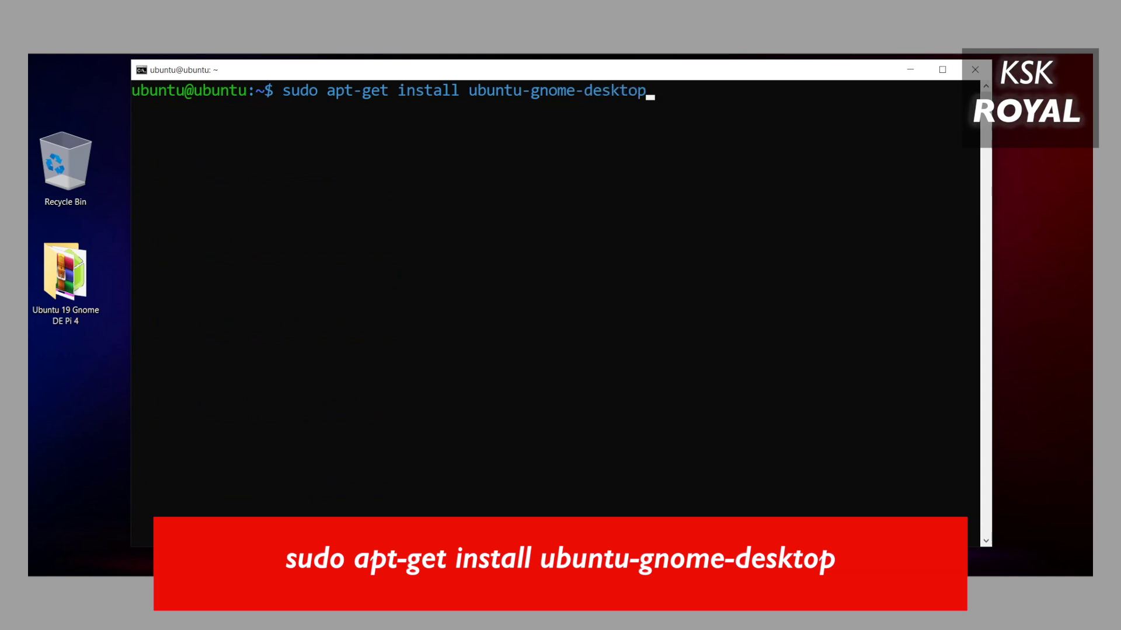
key(Return)
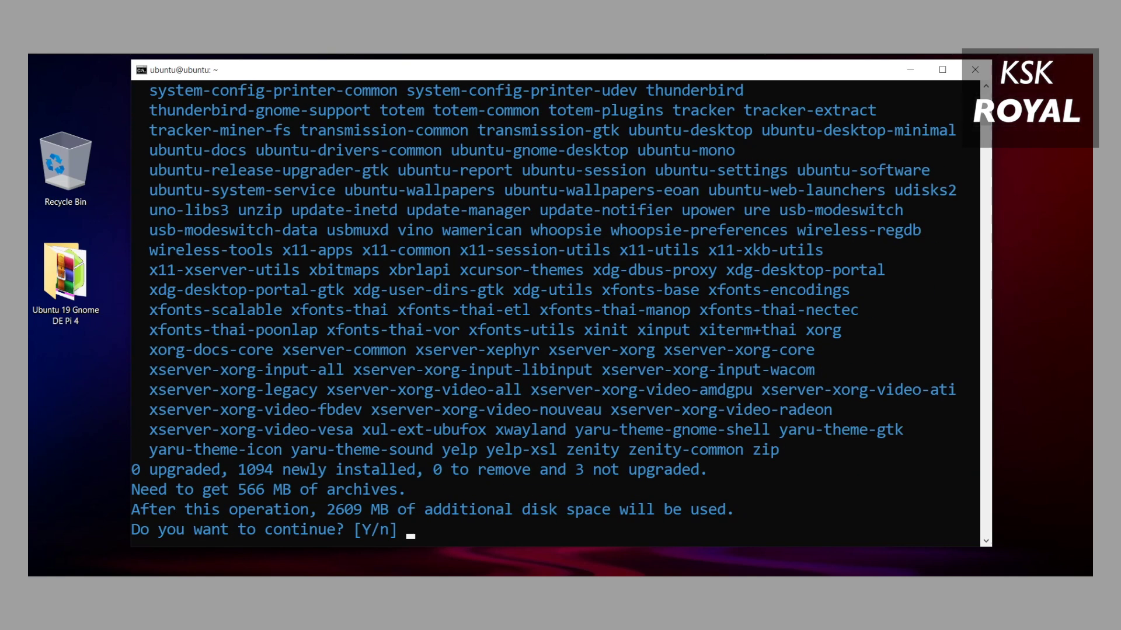
text(y)
key(Return)
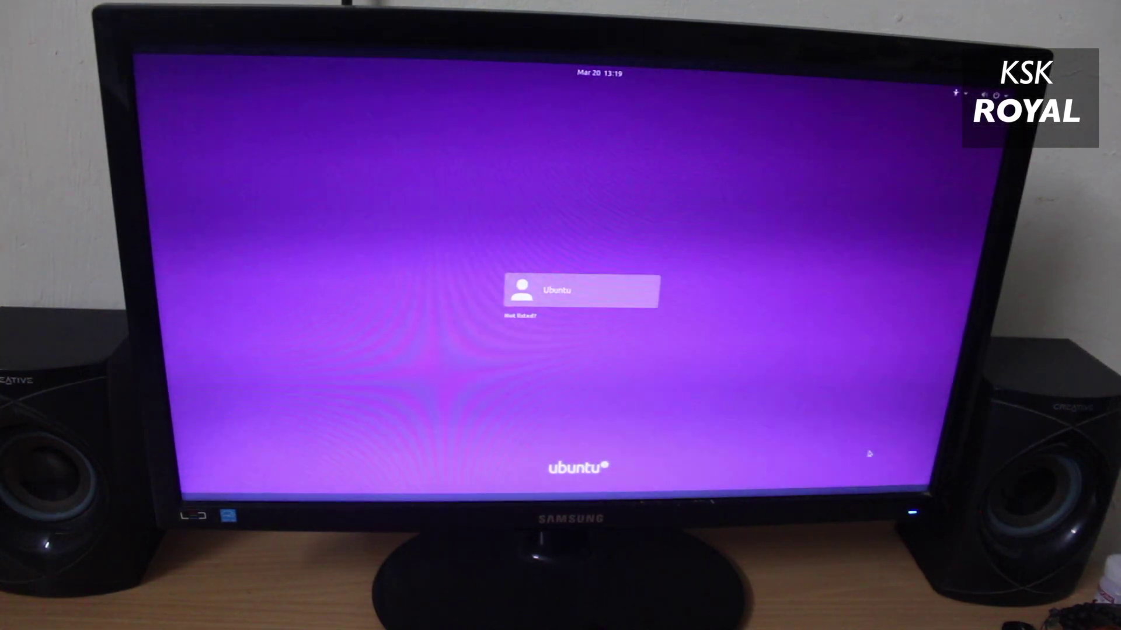
Enter the ubuntu account's password on the login screen to sign in.
text(***)
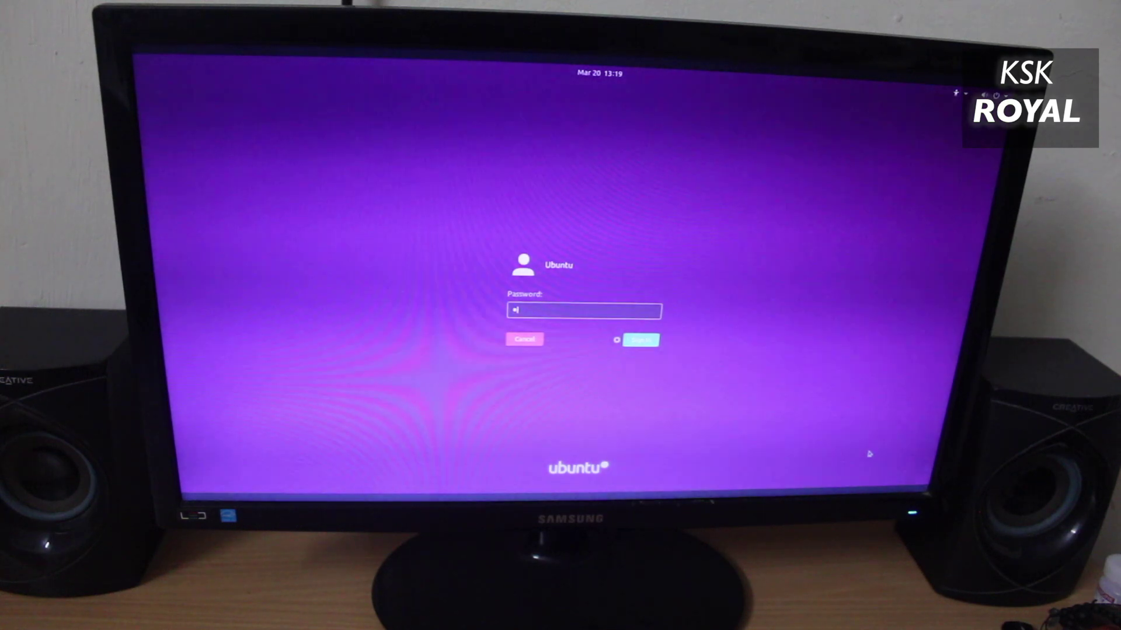
text(********)
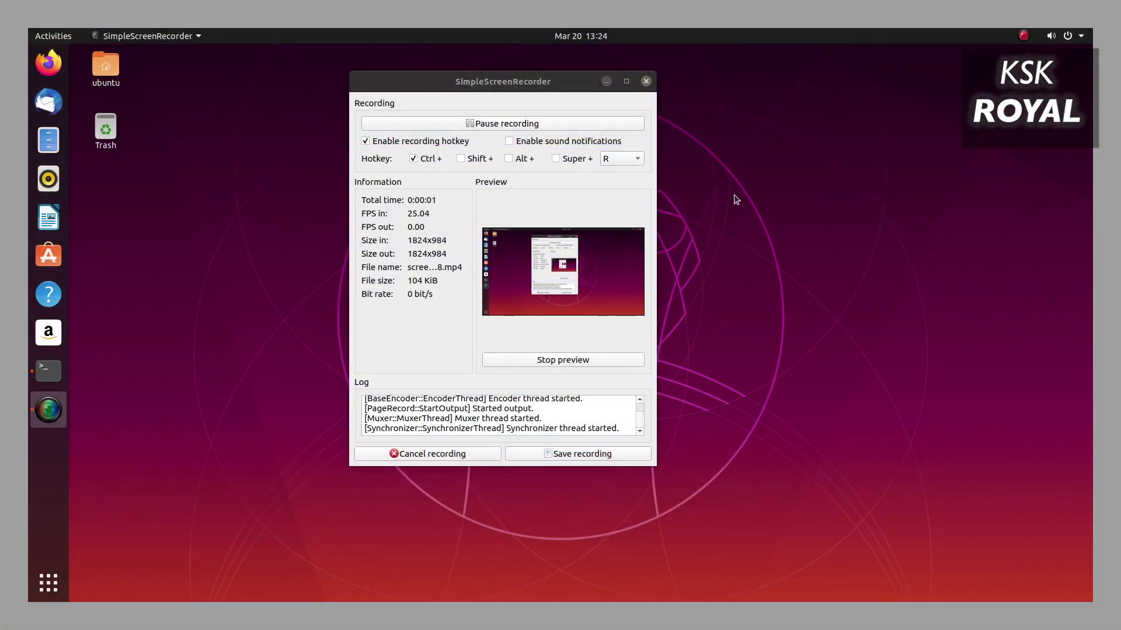
Close SimpleScreenRecorder and open a Terminal window, moving it lower and to the right.
key(super+h)
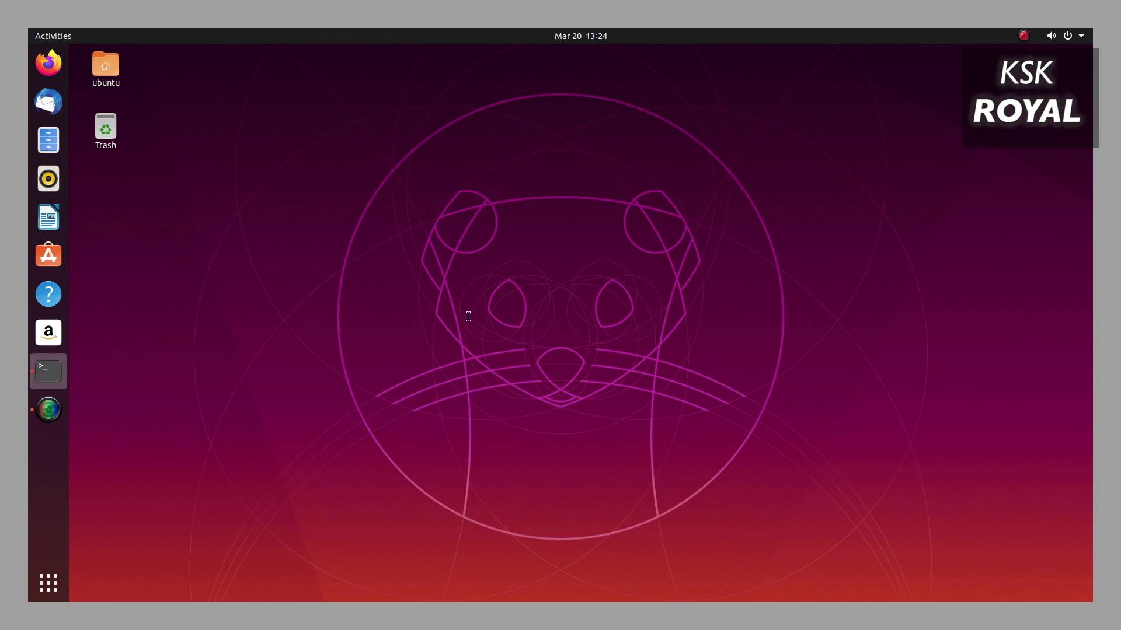
key(ctrl+alt+t)
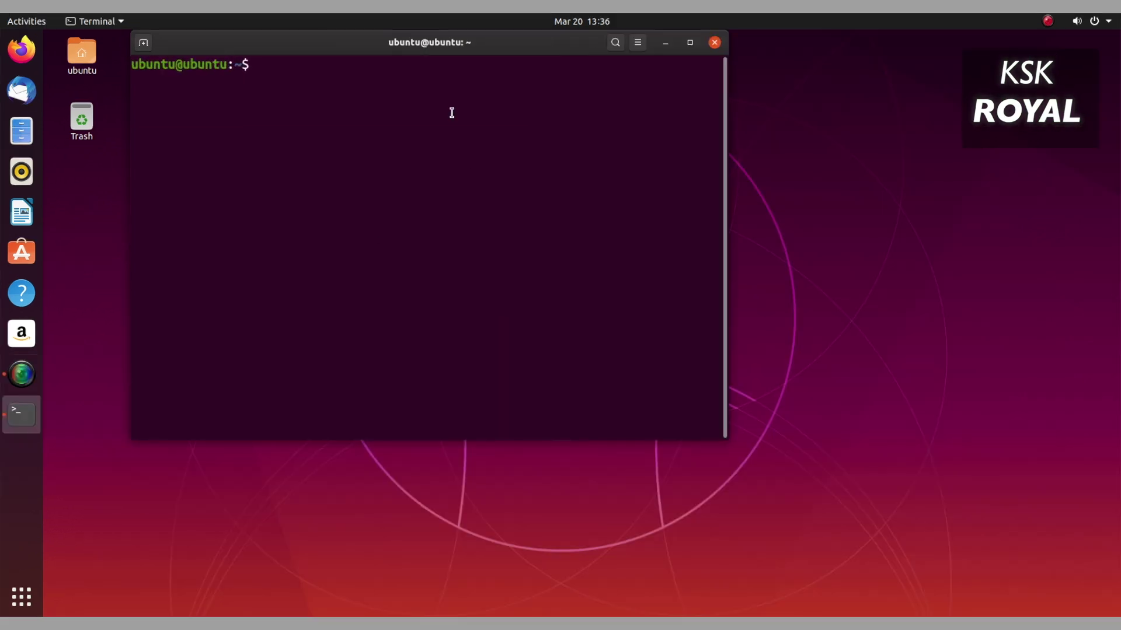
drag(483, 53, 520, 98)
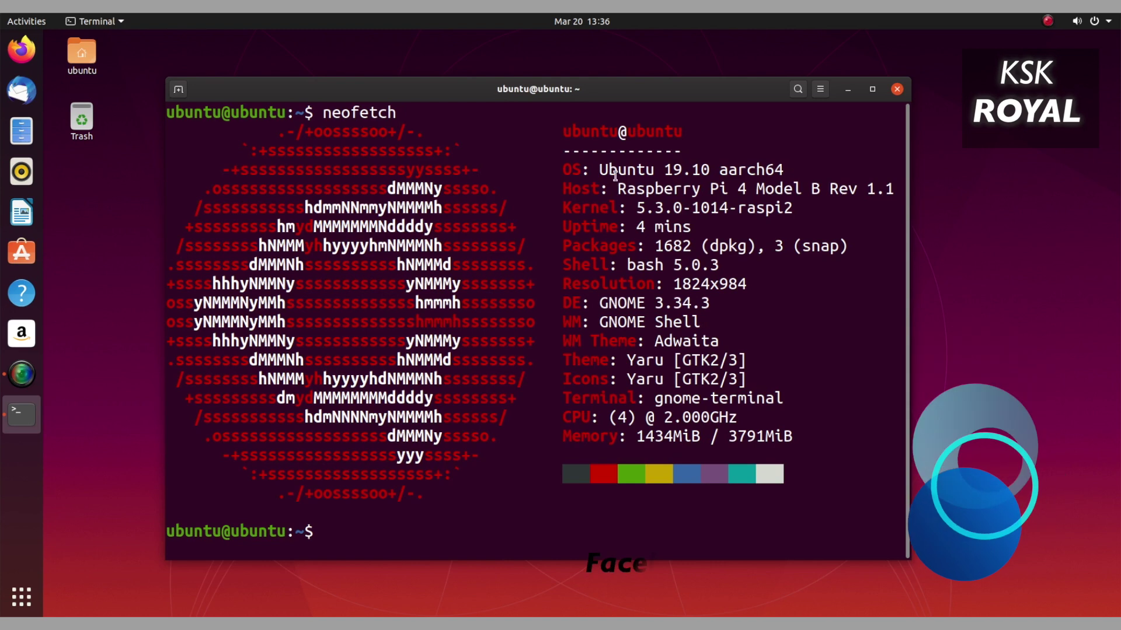
Highlight neofetch's Ubuntu 19.10 OS, Raspberry Pi 4 host, GNOME 3.34.3 and CPU lines.
drag(600, 169, 884, 187)
click(622, 190)
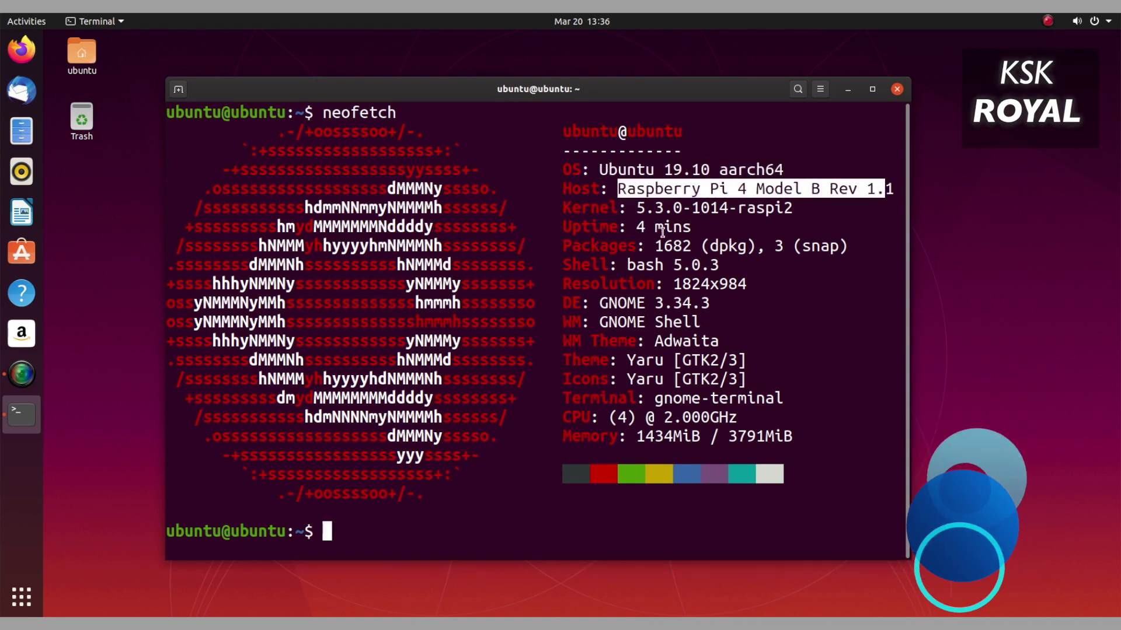
drag(637, 208, 800, 210)
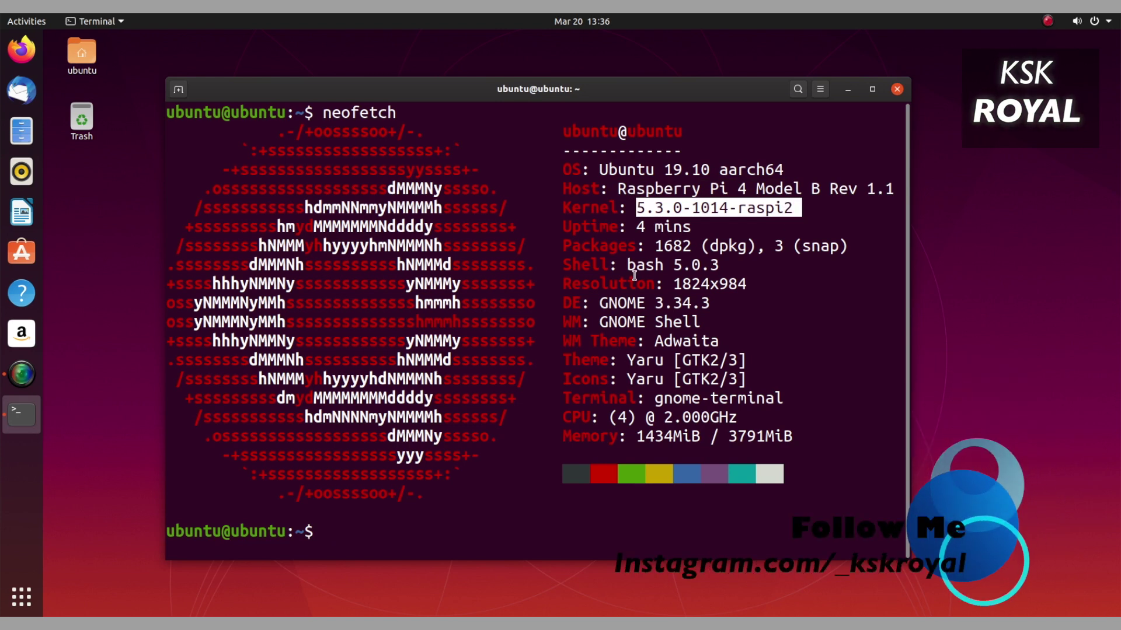
drag(601, 302, 713, 300)
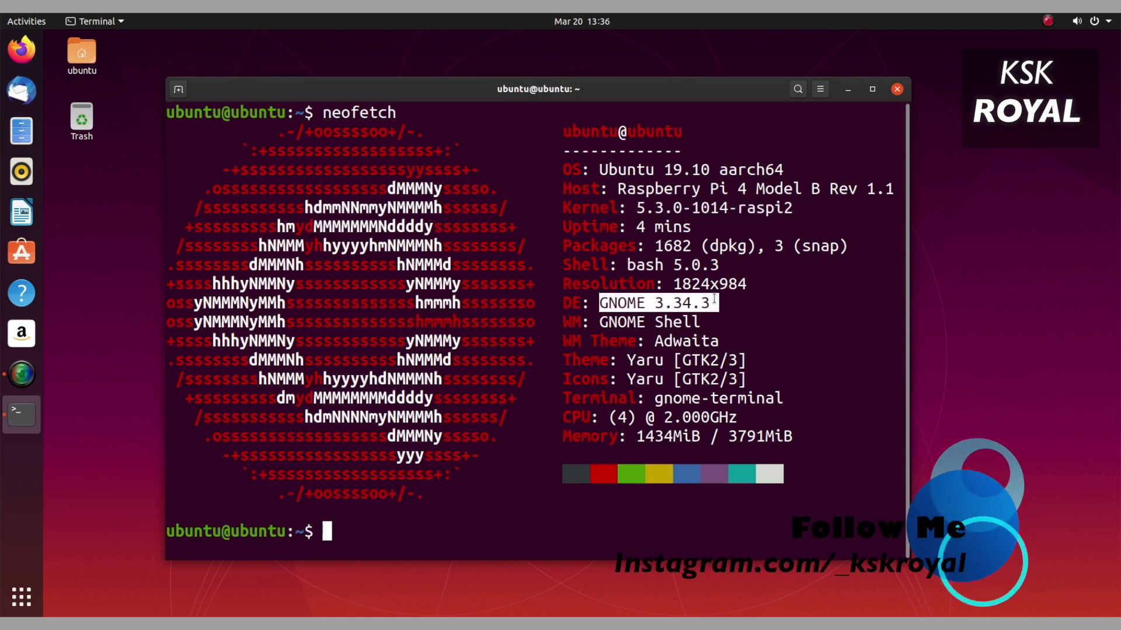
drag(617, 417, 757, 412)
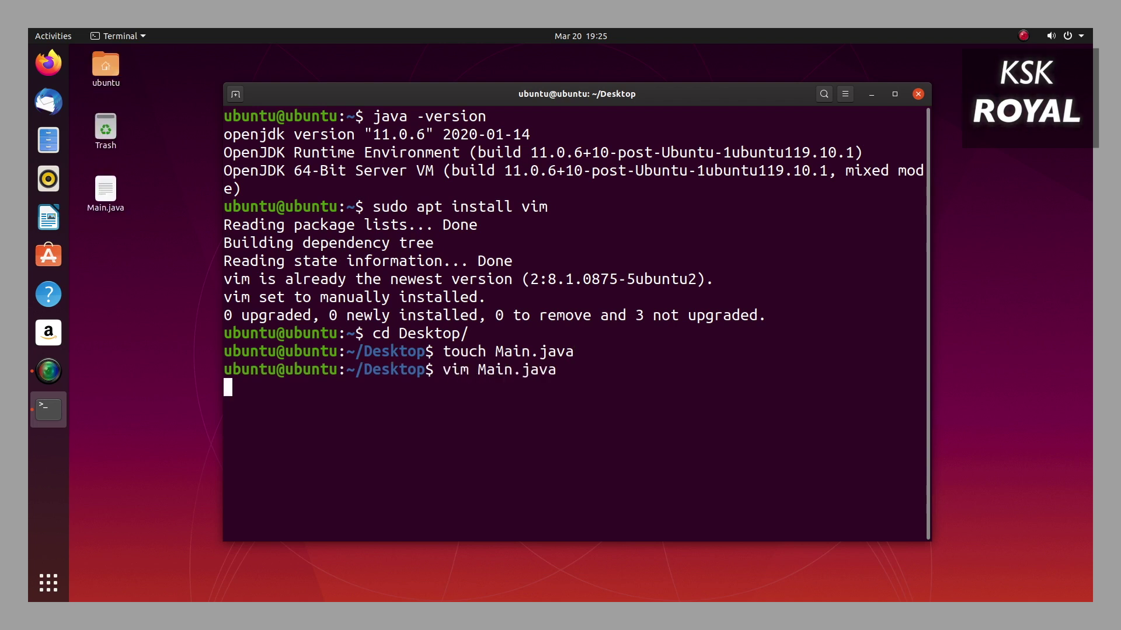
Write main's body: int i = 0, an if on args.length, and an else printing 'Zero Args Passed to => Main()'.
text([] args) {)
key(Return)
text(int i = 0;)
key(Return)
text(if(args.length > 0)
key(Return)
text(} else {  	System.out.println("Zero Args Passed to => Main()");)
key(Escape)
Add the Total Args print, the formatted Arg string and a do-while loop over args, then save with :wq.
key(k)
key(k)
key(k)
key(k)
key(k)
key(k)
key(k)
key(k)
text(oSyst)
text( + args.length);)
key(Escape)
key(j)
key(j)
text(oString formatted = "Arg: [)
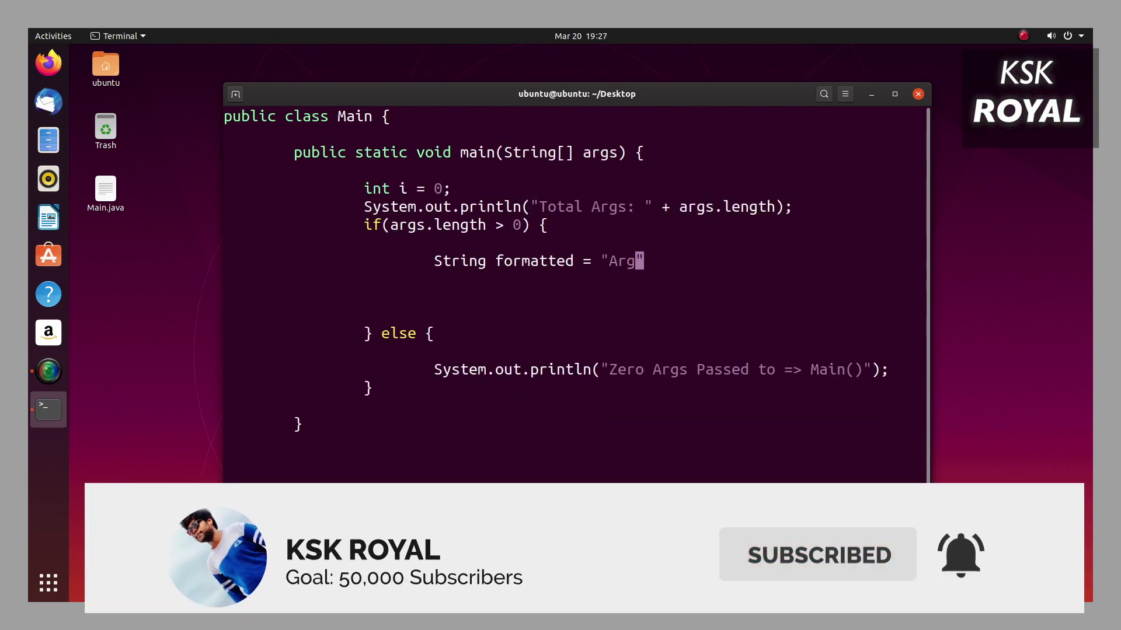
text( " + i + " ] contains - " + args[i];)
key(Escape)
text(kOdo {)
key(Escape)
key(j)
key(j)
text(S	} while(i < args.length);)
key(Escape)
key(k)
key(>)
key(>)
text(oi + =1;)
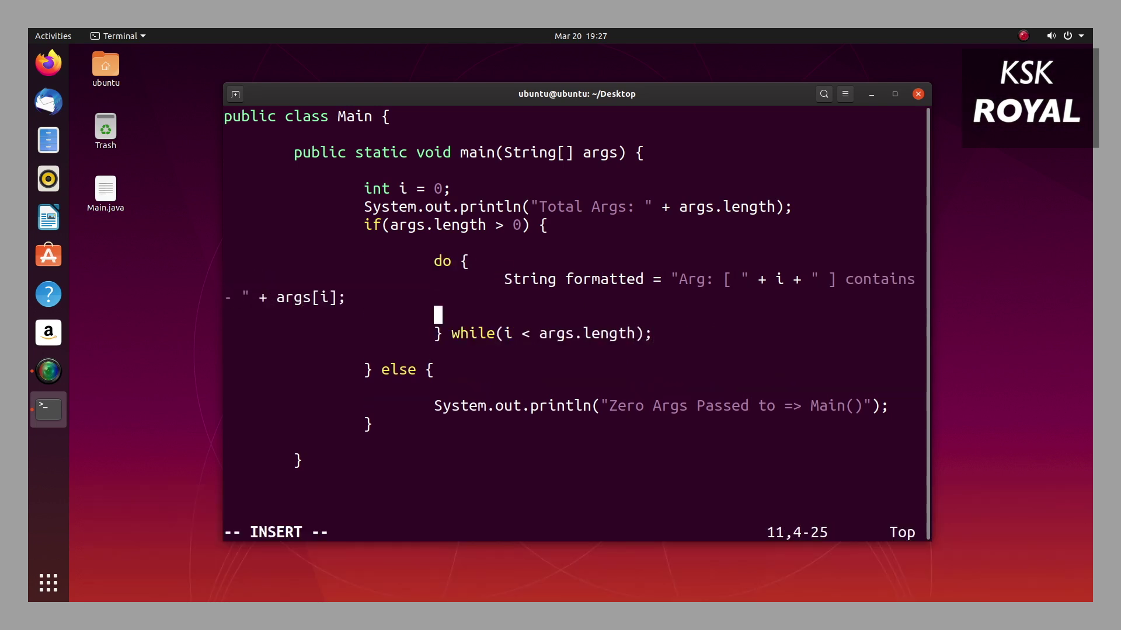
text(System.out.println(formatted):w)
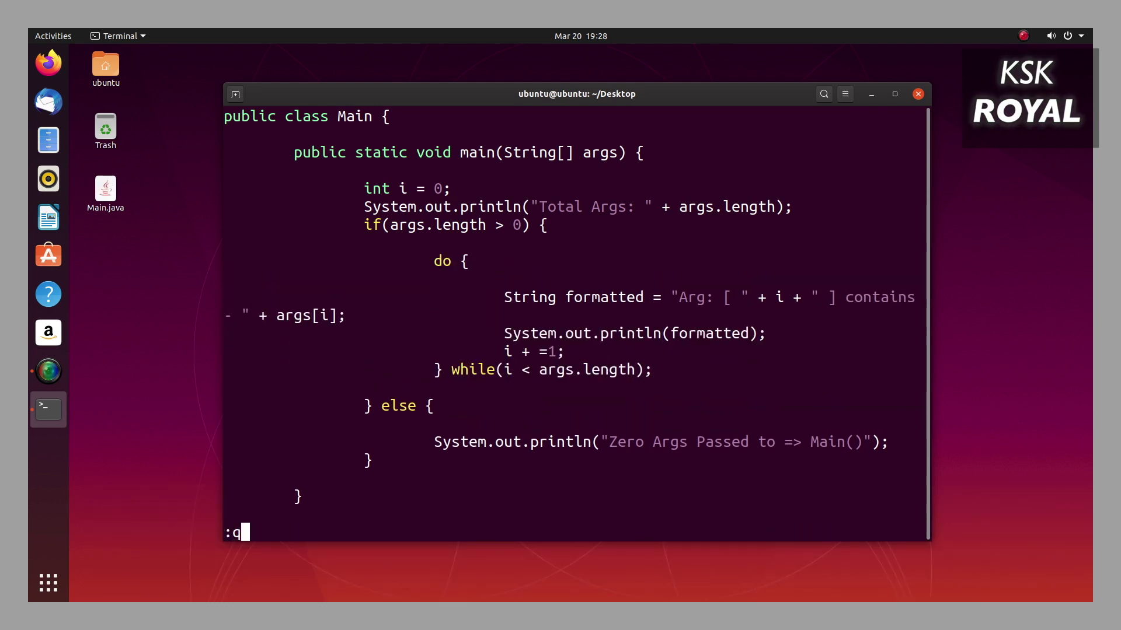
text(q)
key(Return)
Clear the terminal and run java Main, which prints 'Total Args: 0'.
text(clear)
key(Return)
text(java Main)
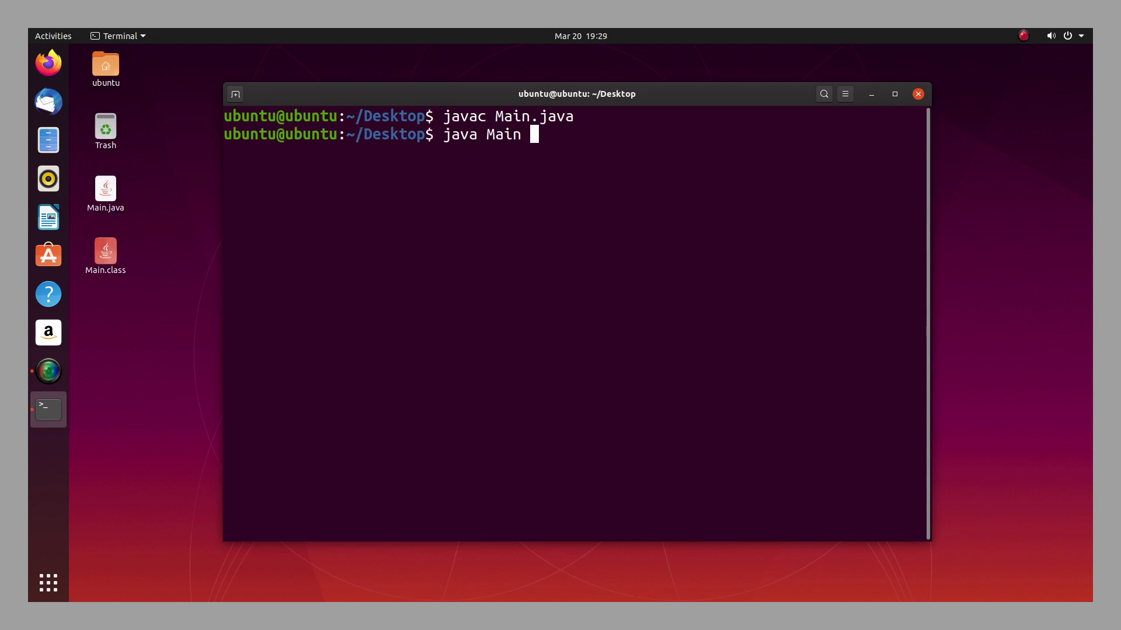
key(Return)
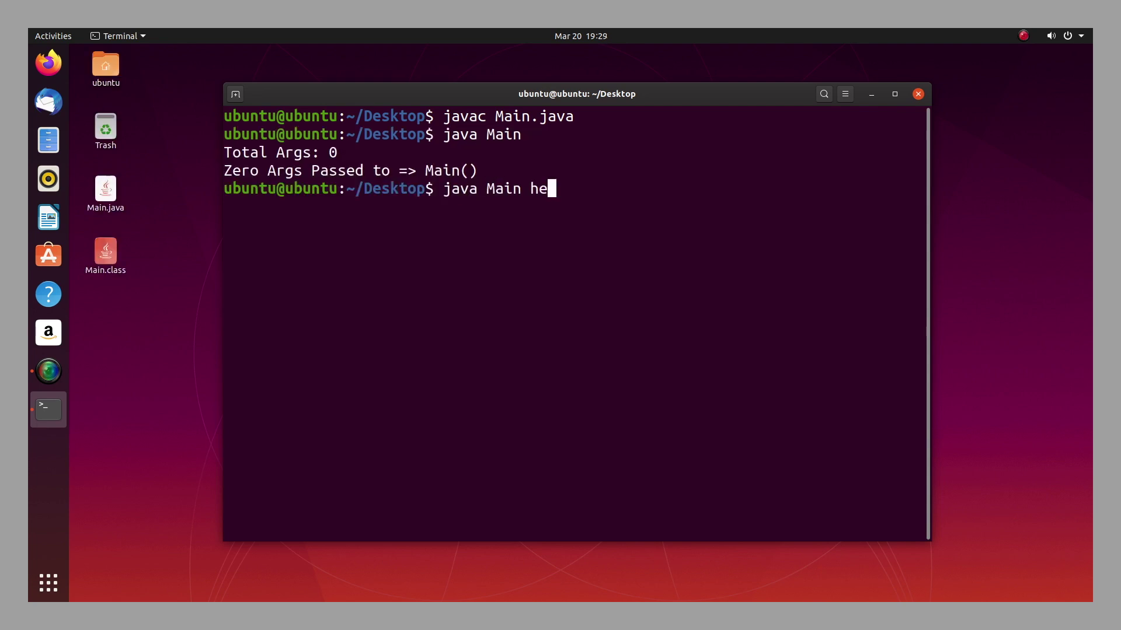